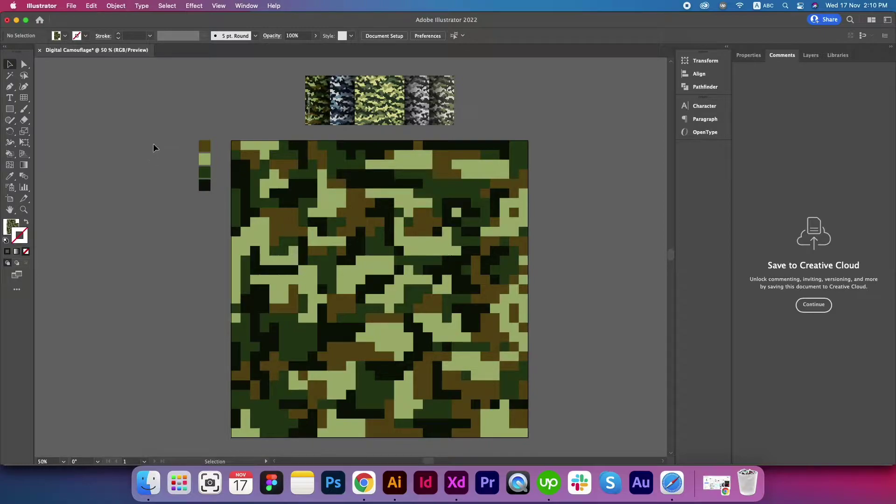
# Create a new 1000 x 1000 pt RGB document named Digital Pattern
pyautogui.click(71, 6)
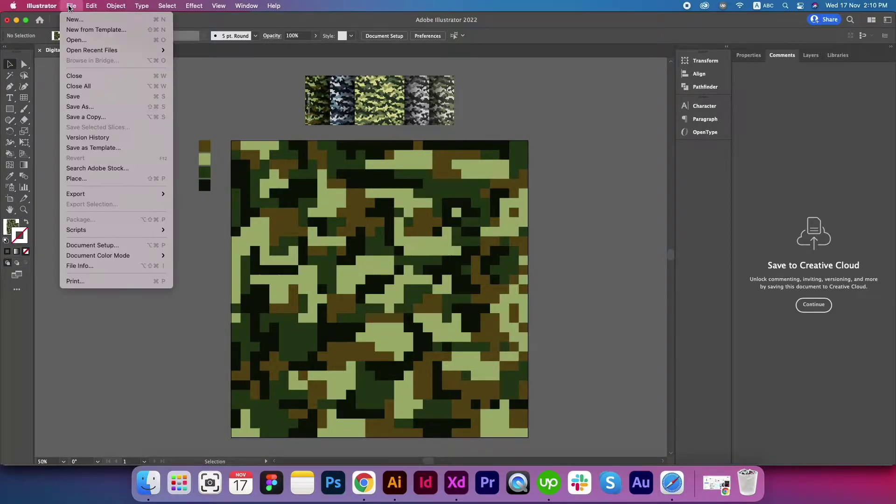
pyautogui.click(75, 20)
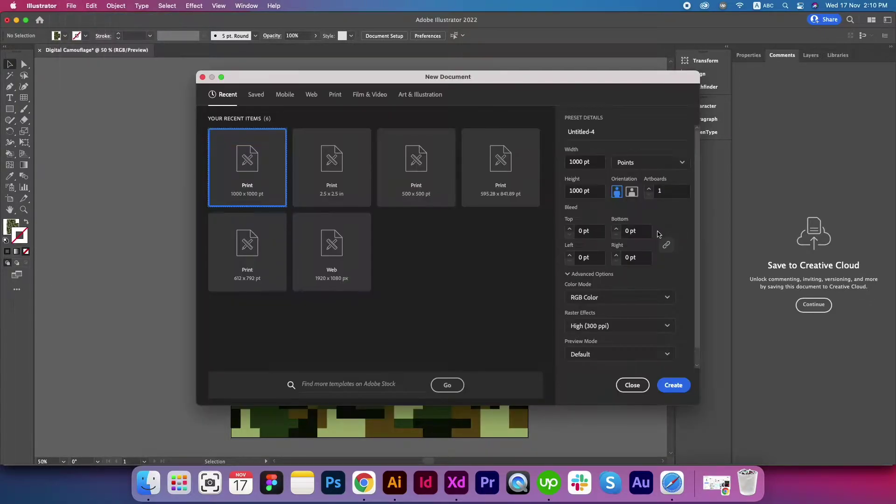
pyautogui.click(615, 132)
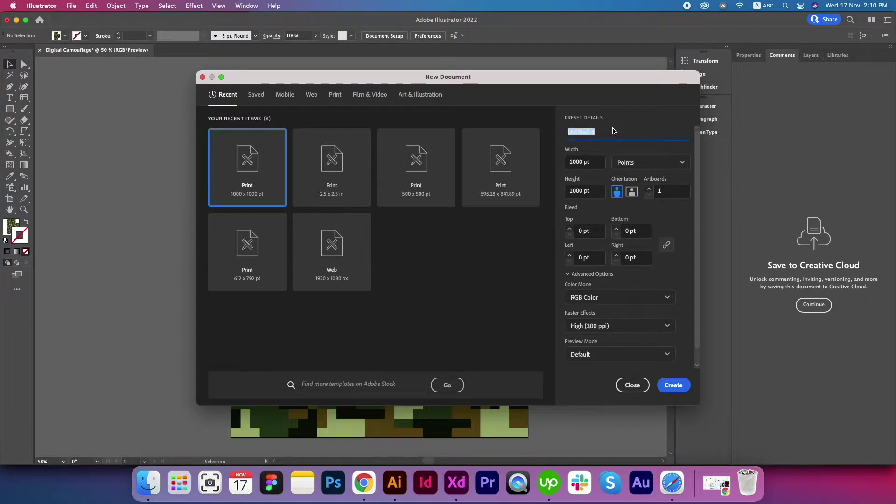
pyautogui.write('Digital Pattern')
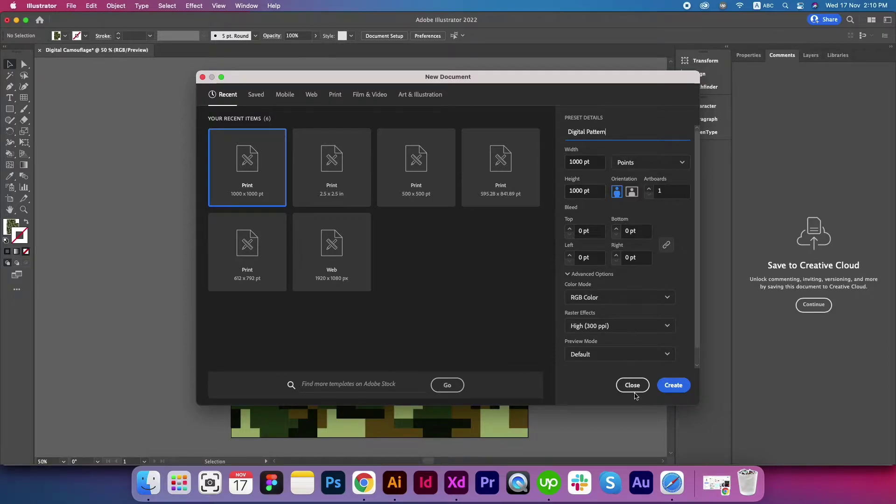
pyautogui.click(673, 385)
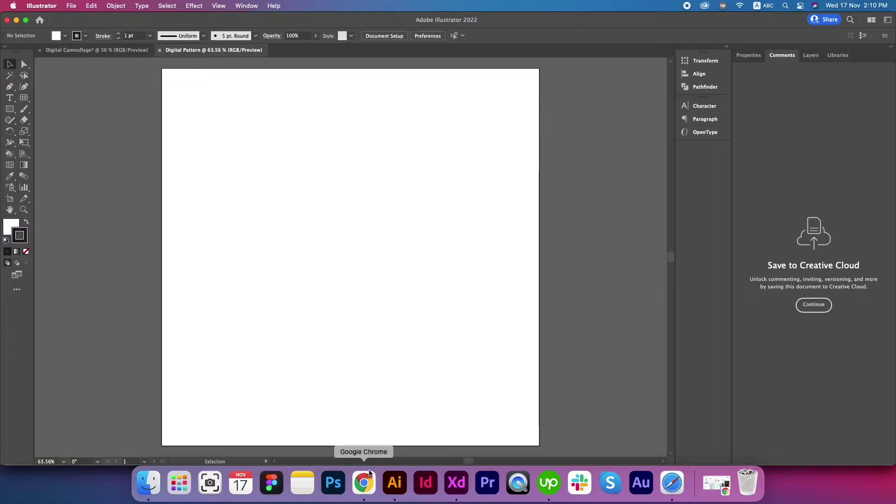
# Switch to Google Chrome and copy the digital camouflage preview image from the Adobe Stock page
pyautogui.click(364, 483)
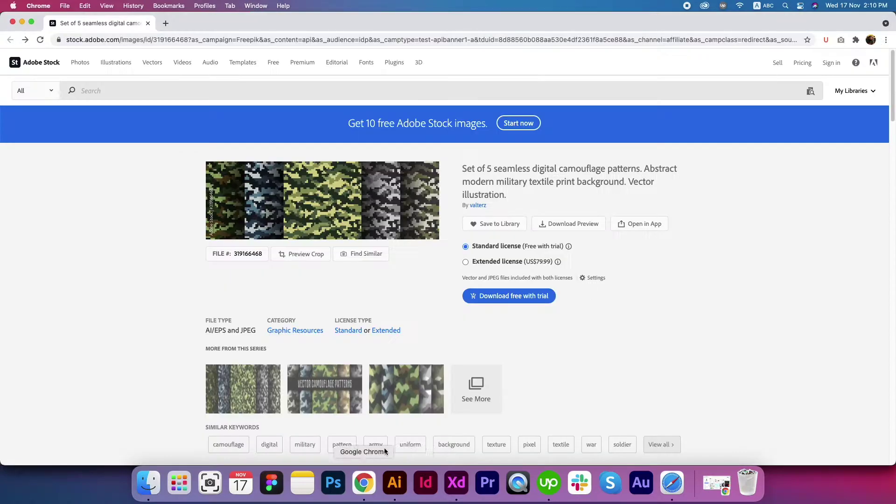
pyautogui.rightClick(316, 193)
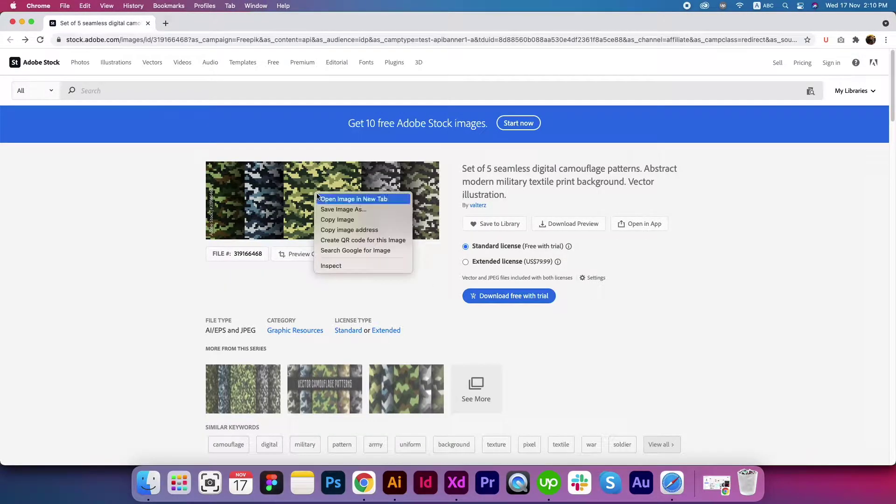
pyautogui.click(335, 222)
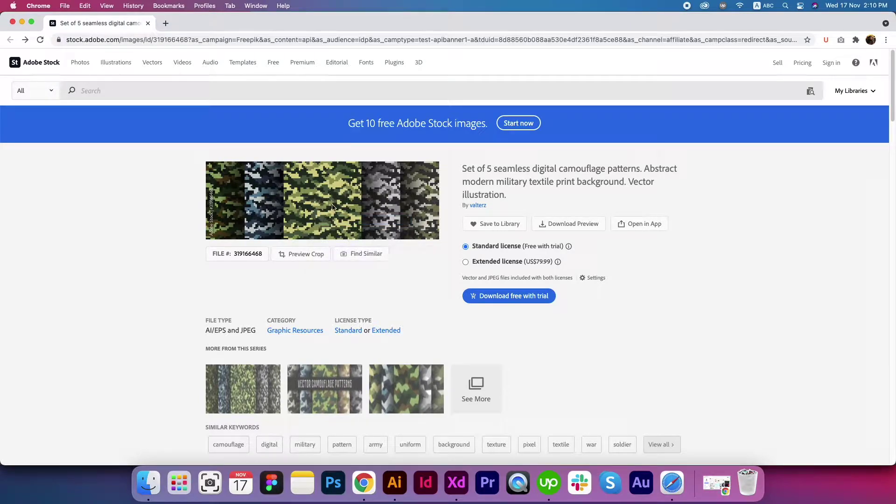
# Switch to Illustrator, paste the copied camouflage image and place it just right of the artboard, aligned with the artboard's top edge
pyautogui.click(395, 483)
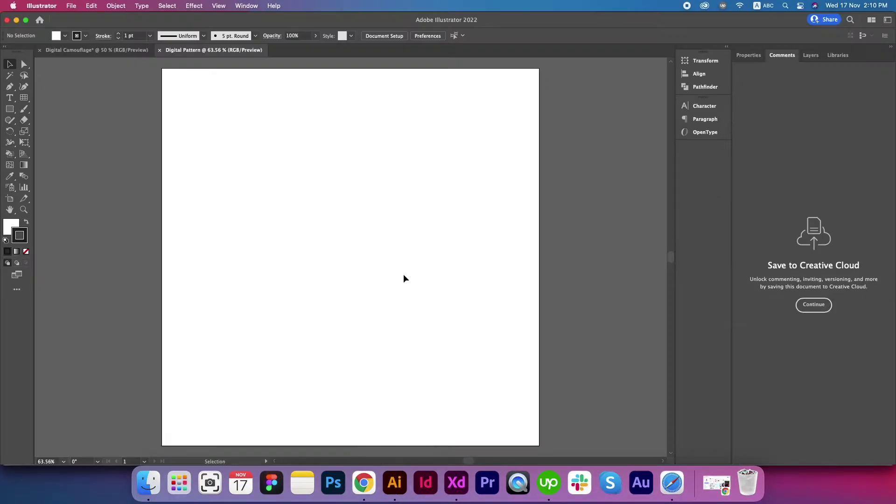
pyautogui.press('super+v')
pyautogui.moveTo(401, 256); pyautogui.dragTo(607, 94)
pyautogui.moveTo(585, 166); pyautogui.dragTo(380, 254)
pyautogui.scroll(-2, 481, 188)
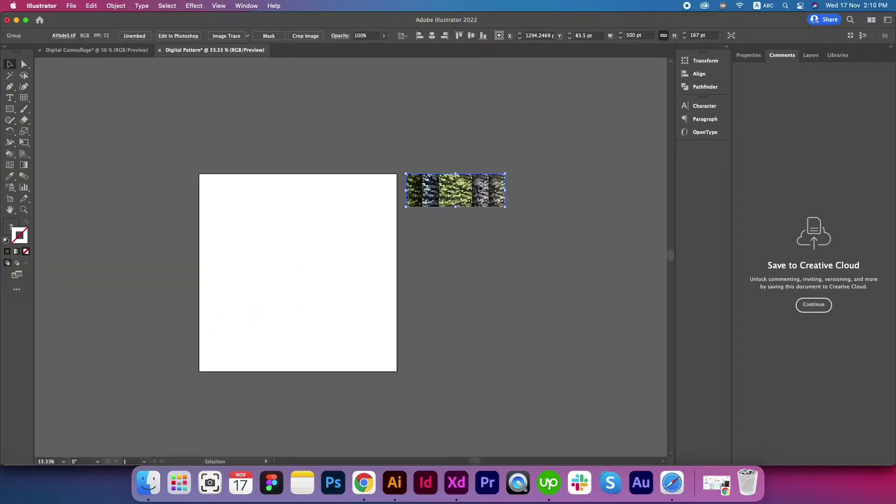
# Draw a row of four evenly spaced white squares, each about 21 pt wide, below the reference image's green-brown camouflage strip
pyautogui.scroll(6, 480, 188)
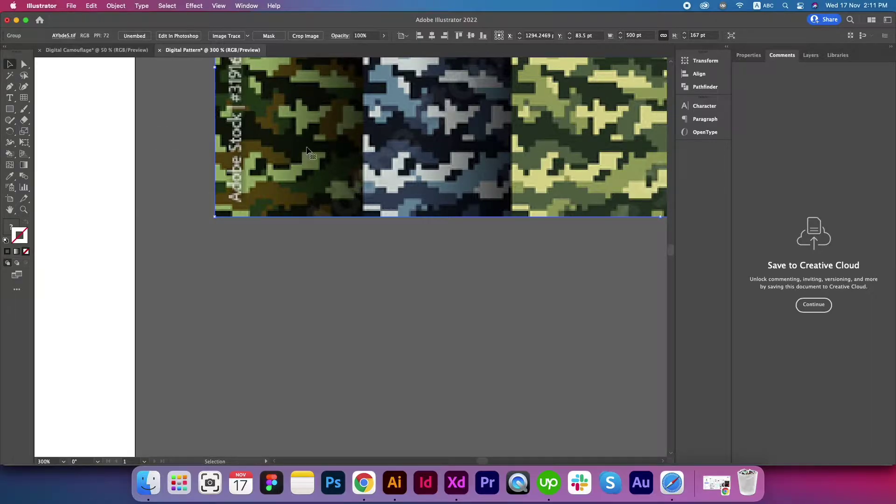
pyautogui.click(10, 109)
pyautogui.moveTo(216, 243)
pyautogui.mouseDown()
pyautogui.moveTo(252, 280)
pyautogui.moveTo(288, 262)
pyautogui.moveTo(373, 261)
pyautogui.mouseUp()
pyautogui.press('v')
pyautogui.click(431, 268)
pyautogui.press('space')
pyautogui.moveTo(182, 189); pyautogui.dragTo(214, 324)
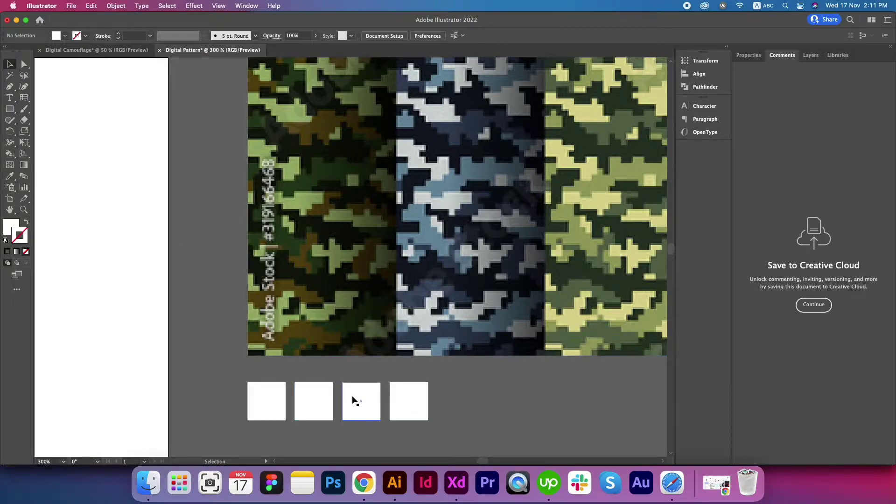
# Fill the first square with the dark green sampled from the reference image's green-brown camouflage using the Eyedropper
pyautogui.click(262, 401)
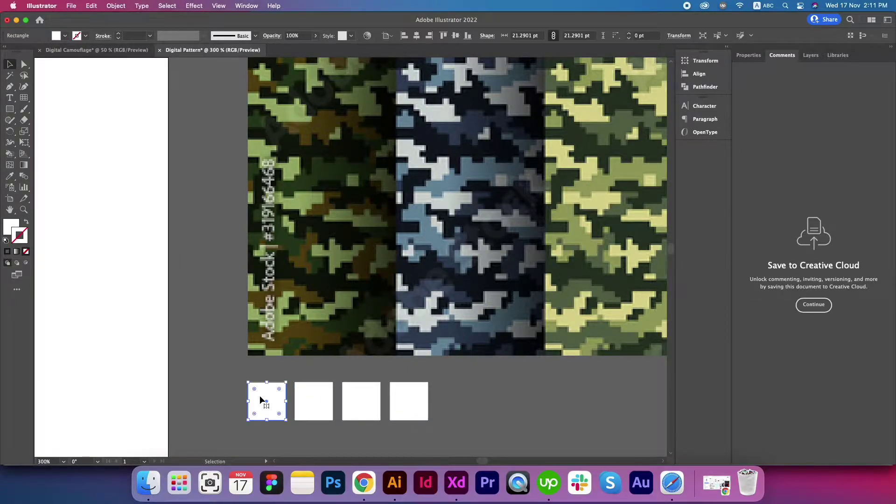
pyautogui.click(10, 177)
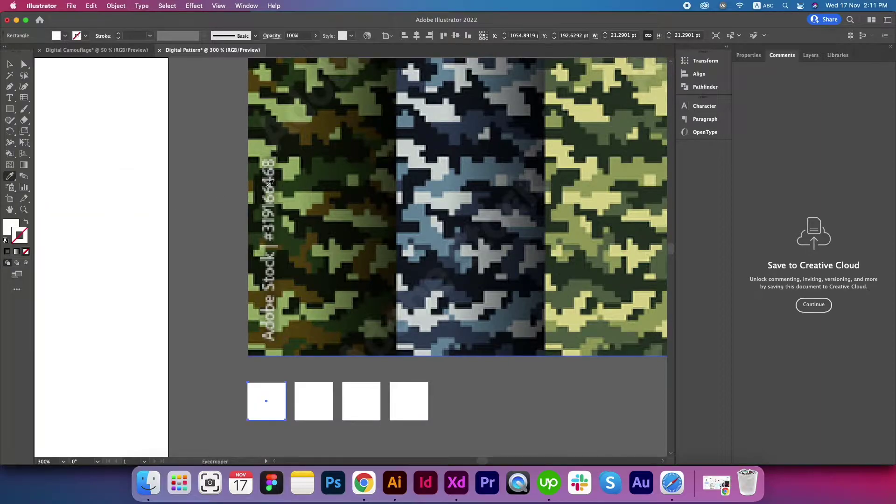
pyautogui.click(308, 179)
pyautogui.press('v')
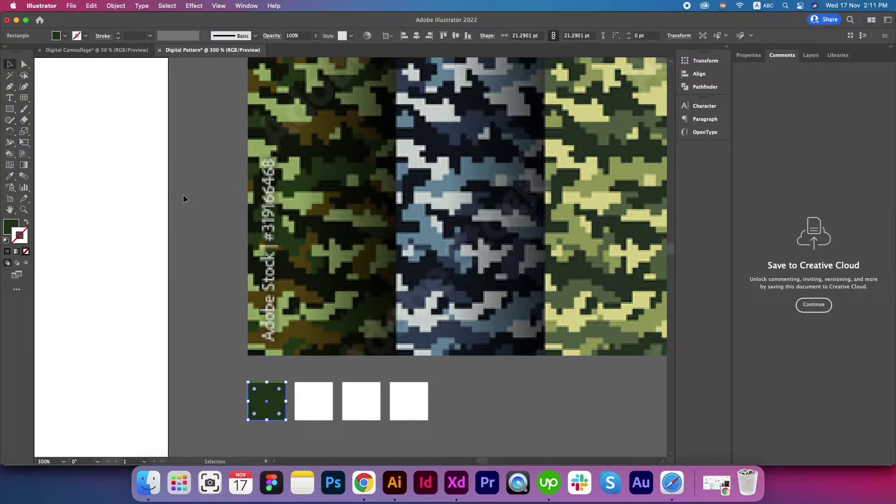
pyautogui.click(208, 194)
# Fill the second square with the near-black colour sampled from the green-brown camouflage strip
pyautogui.click(311, 400)
pyautogui.click(9, 176)
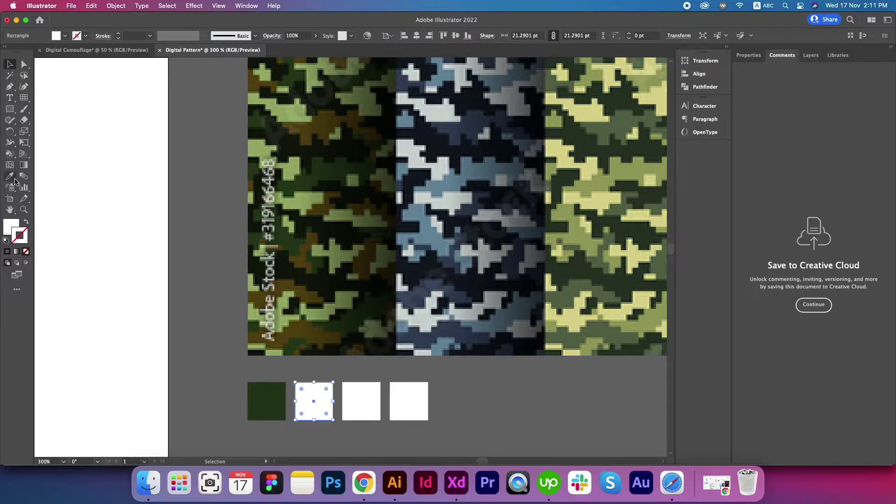
pyautogui.click(339, 228)
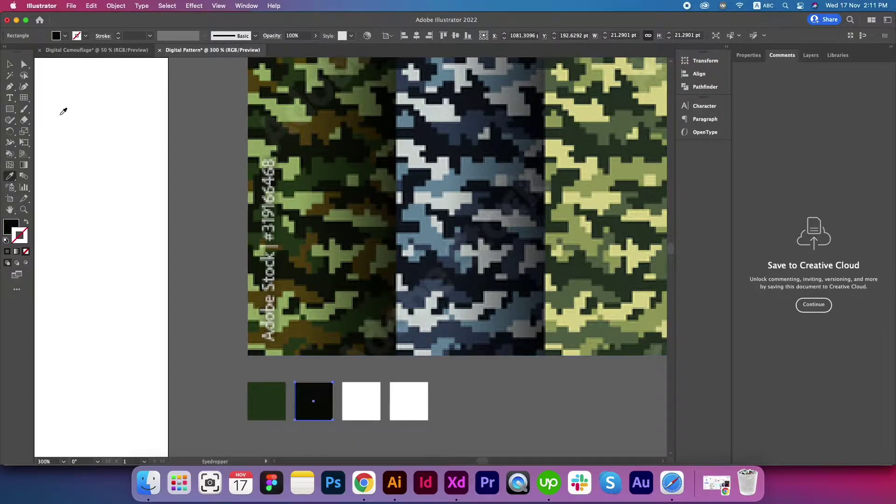
pyautogui.click(13, 69)
pyautogui.click(202, 175)
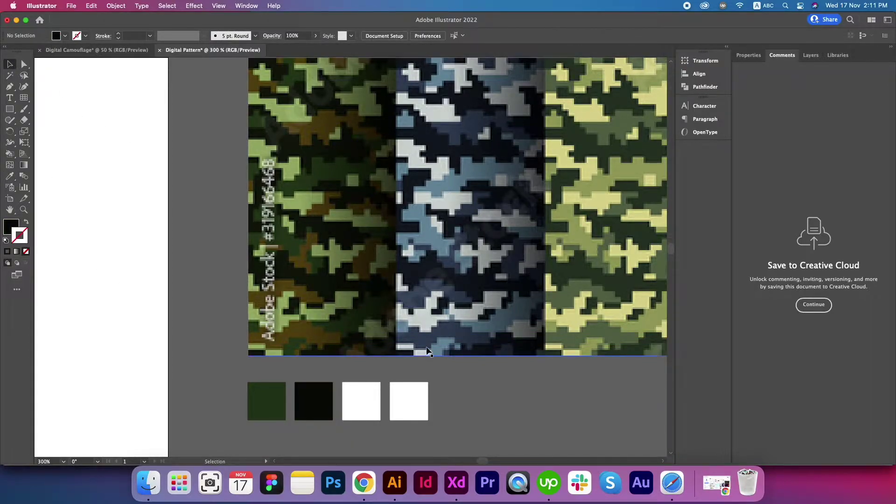
# Fill the third square with the light green sampled from the green-brown camouflage strip, picking the shade from a clean pixel area
pyautogui.click(374, 408)
pyautogui.click(9, 176)
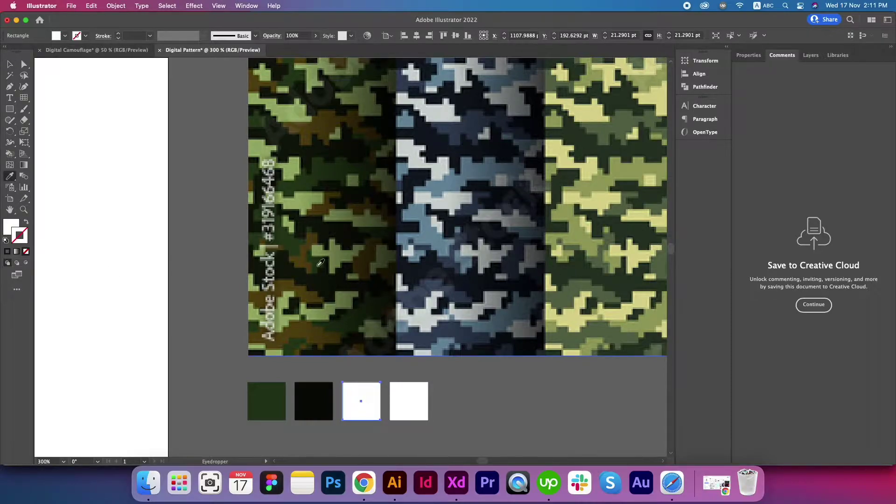
pyautogui.click(286, 303)
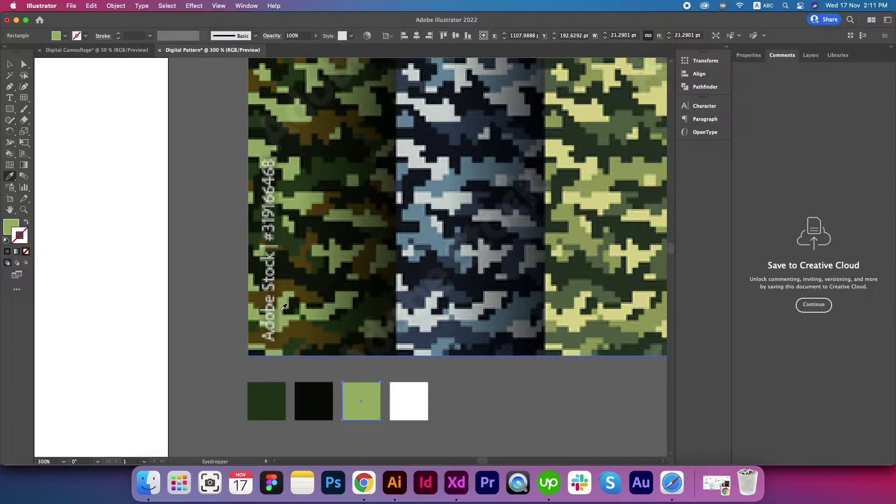
pyautogui.scroll(5, 284, 307)
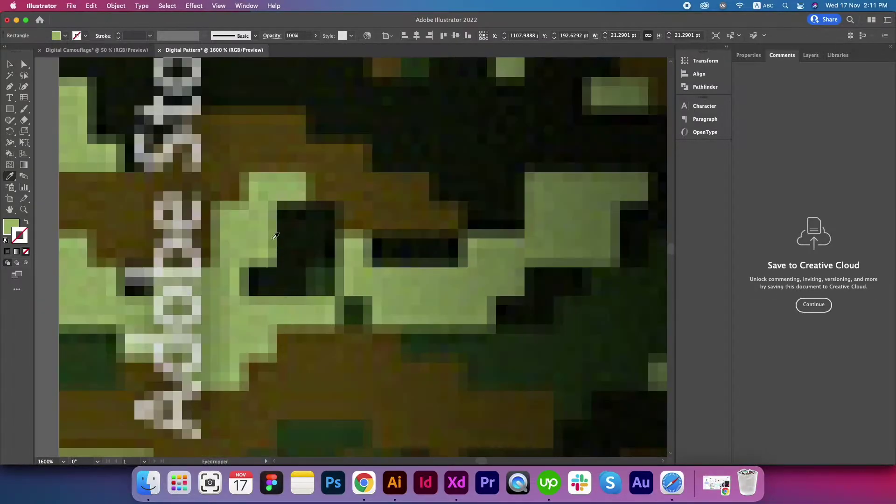
pyautogui.scroll(-2, 310, 252)
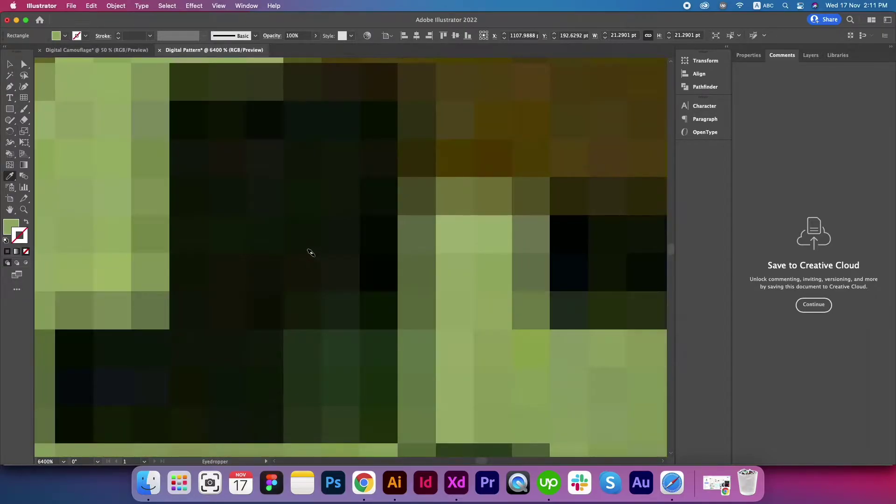
pyautogui.scroll(-4, 310, 252)
pyautogui.moveTo(400, 316); pyautogui.dragTo(368, 299)
pyautogui.scroll(2, 360, 324)
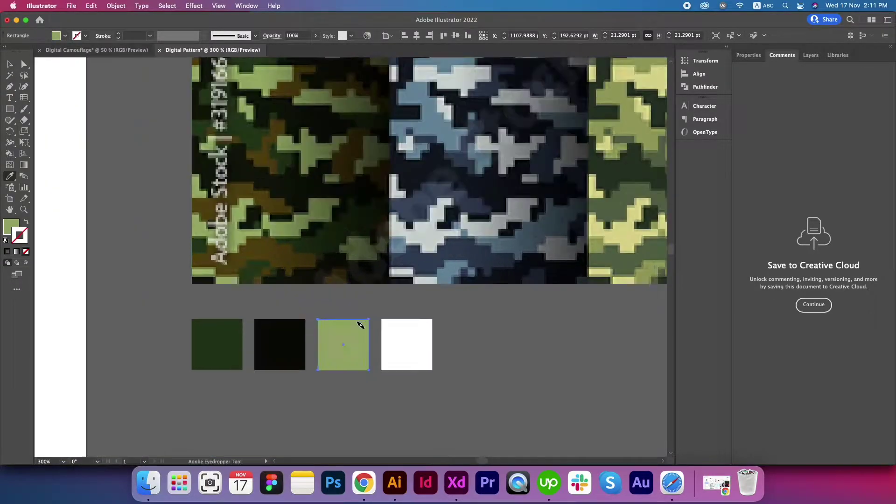
pyautogui.click(9, 64)
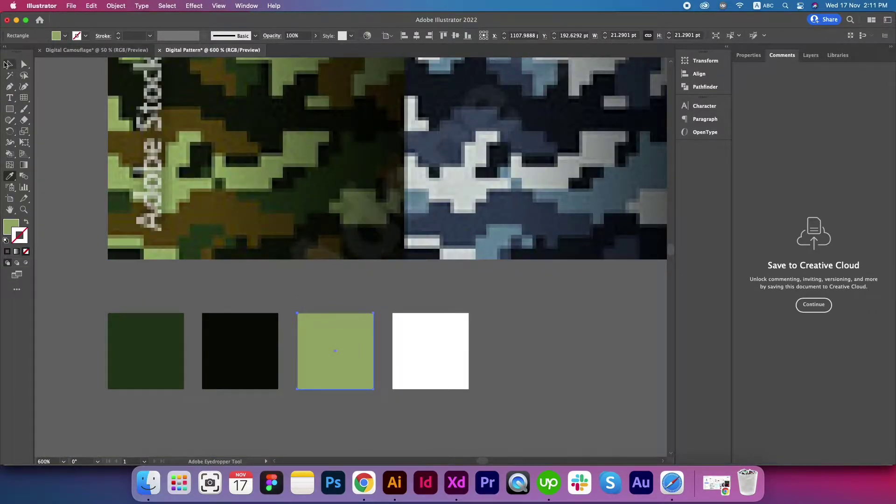
# Fill the fourth square with the brown sampled from the green-brown camouflage strip, then deselect it
pyautogui.click(463, 327)
pyautogui.click(9, 176)
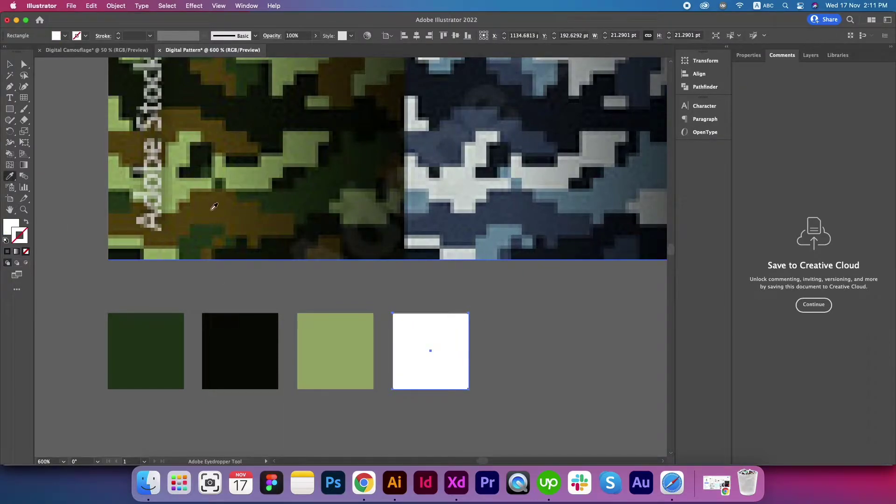
pyautogui.click(204, 208)
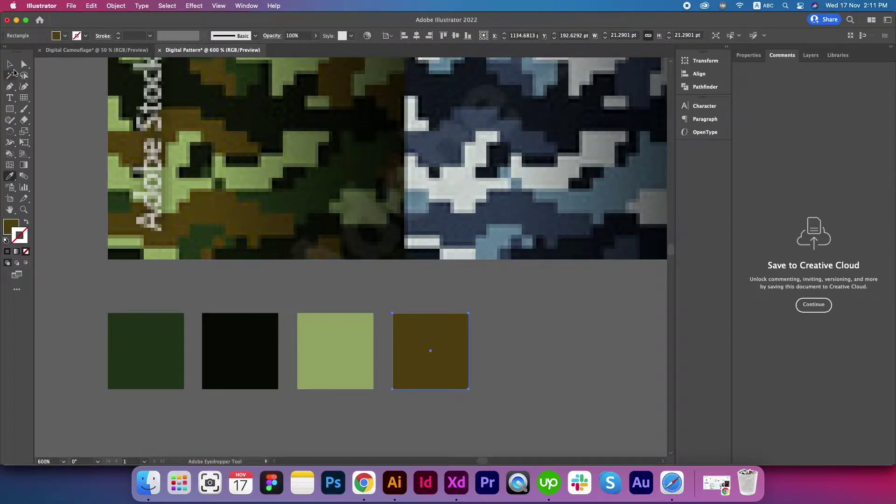
pyautogui.click(10, 64)
pyautogui.click(495, 295)
# Set the Rectangular Grid tool options to 20 horizontal and 20 vertical dividers
pyautogui.scroll(-3, 494, 295)
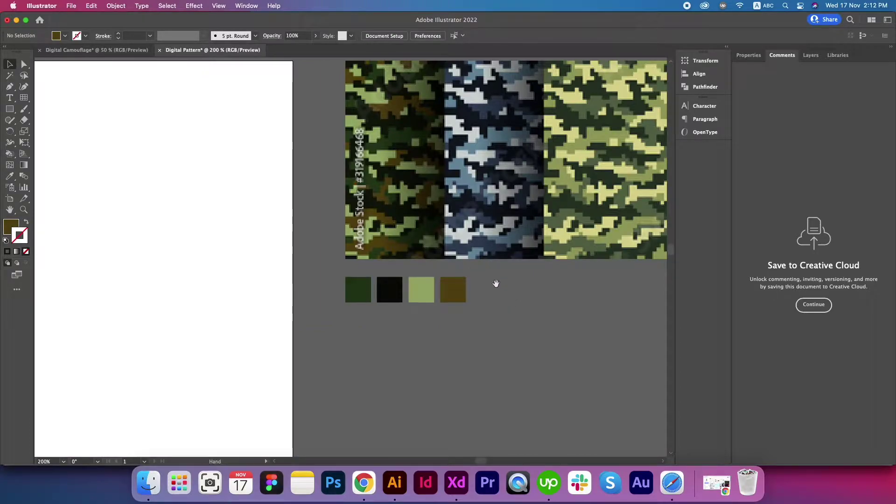
pyautogui.scroll(3, 493, 264)
pyautogui.scroll(-3, 494, 262)
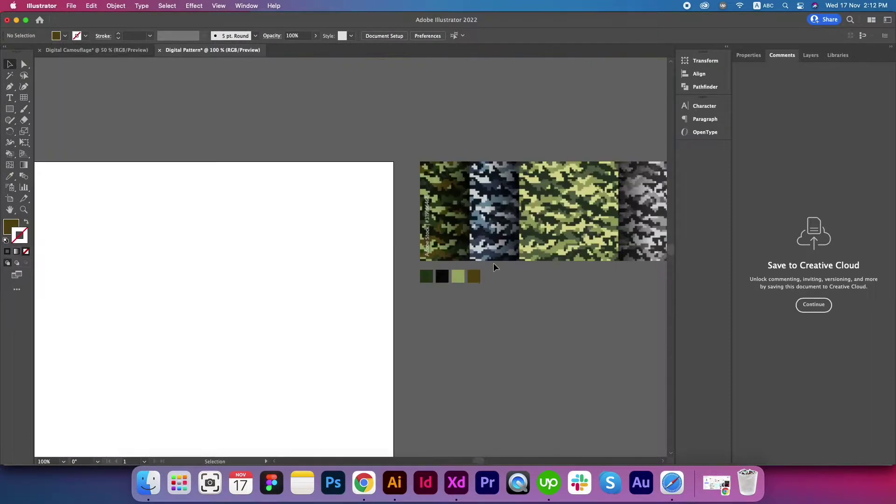
pyautogui.scroll(-3, 490, 260)
pyautogui.scroll(-3, 423, 264)
pyautogui.hscroll(-2, 423, 264)
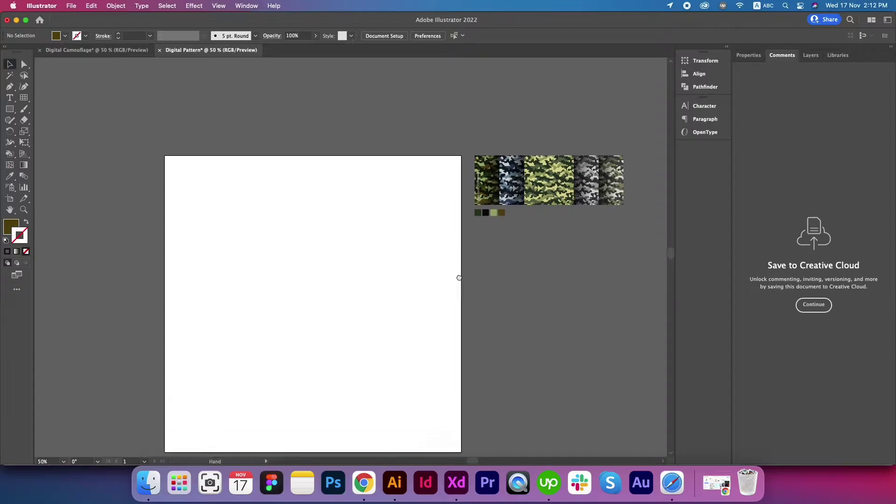
pyautogui.scroll(1, 340, 269)
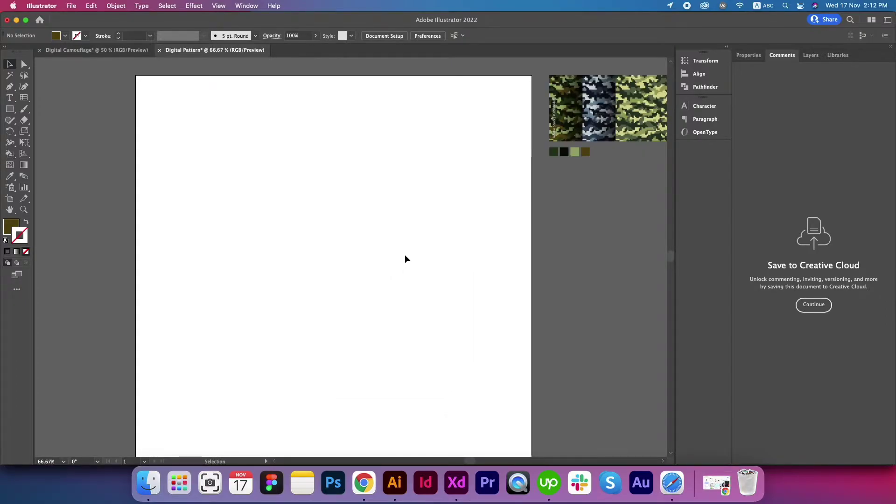
pyautogui.scroll(-1, 404, 253)
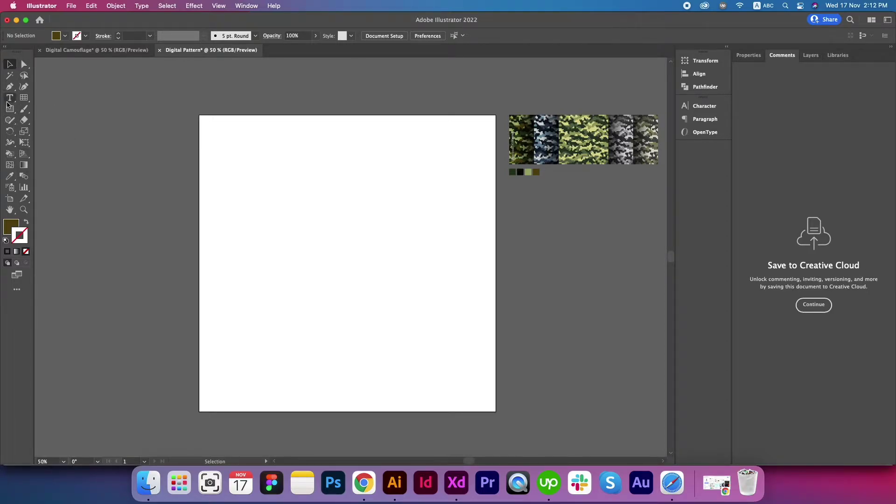
pyautogui.click(24, 99)
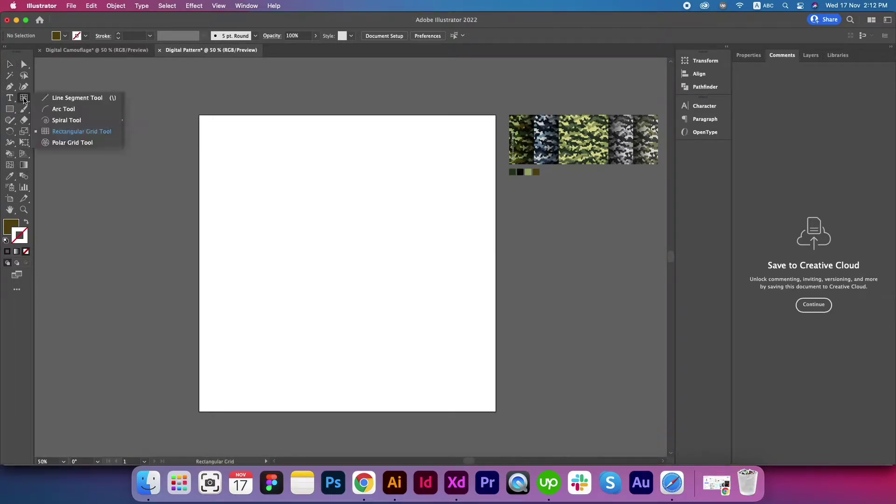
pyautogui.click(67, 100)
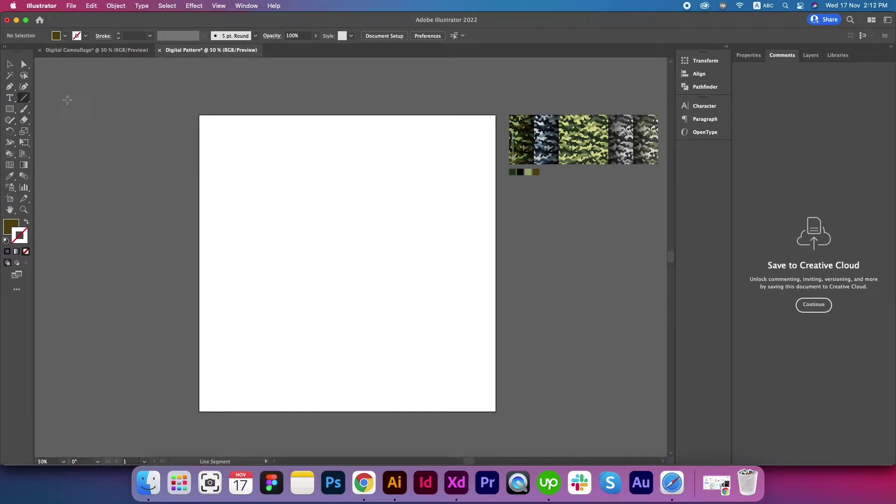
pyautogui.click(25, 101)
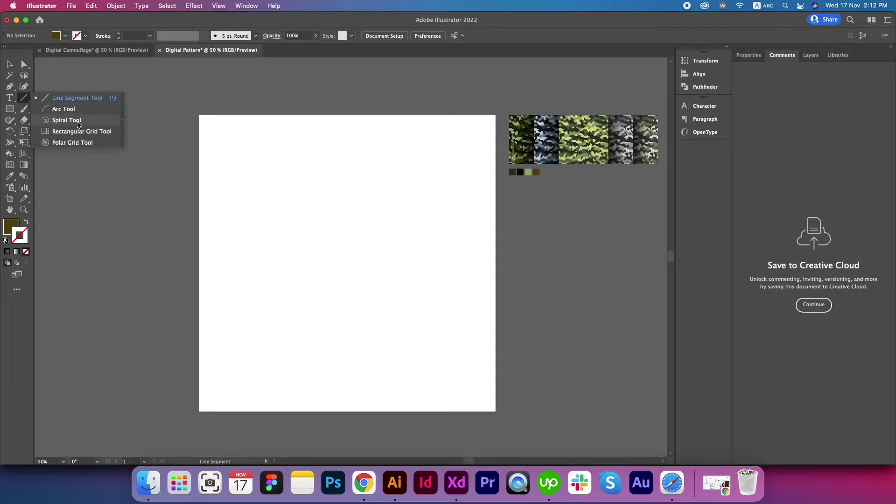
pyautogui.click(62, 132)
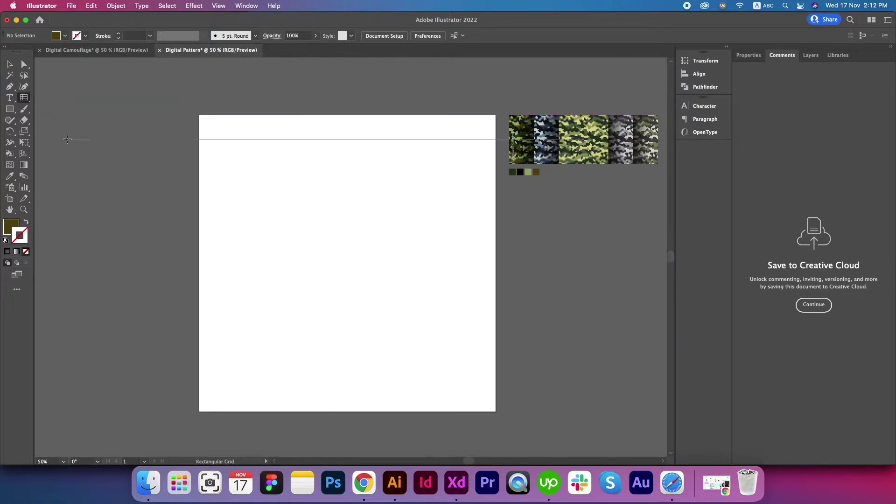
pyautogui.doubleClick(24, 98)
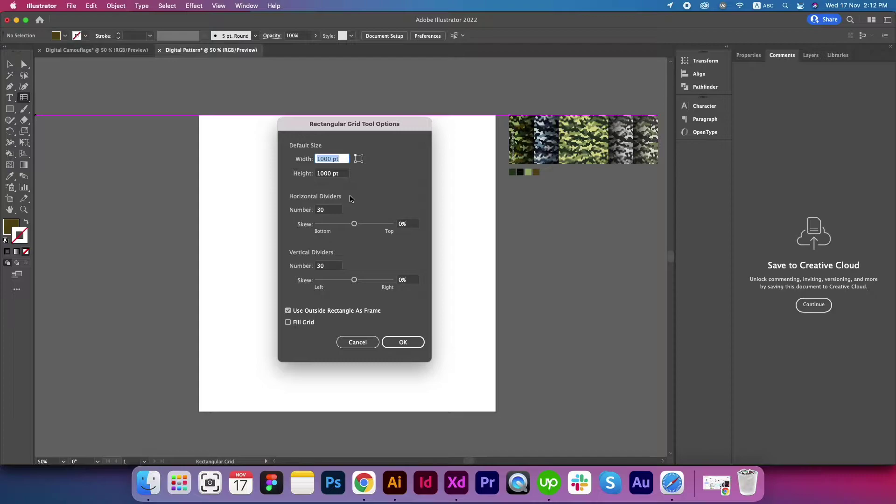
pyautogui.doubleClick(325, 212)
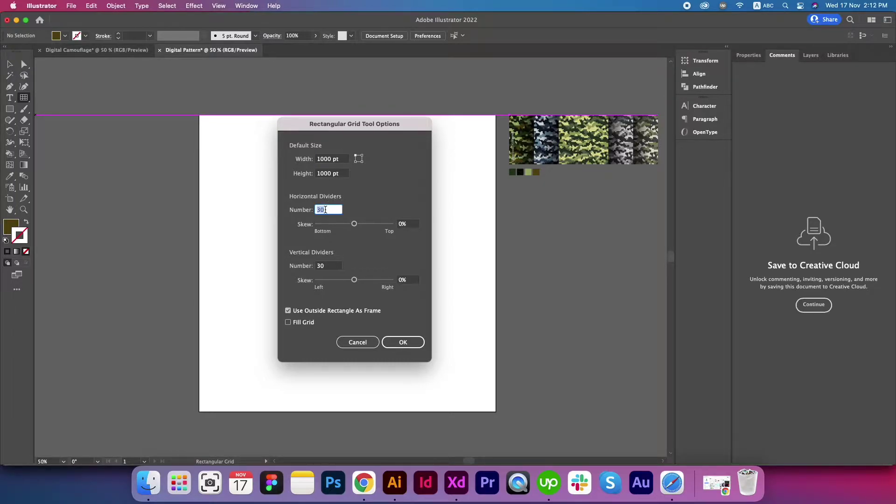
pyautogui.write('20')
pyautogui.doubleClick(325, 266)
pyautogui.write('20')
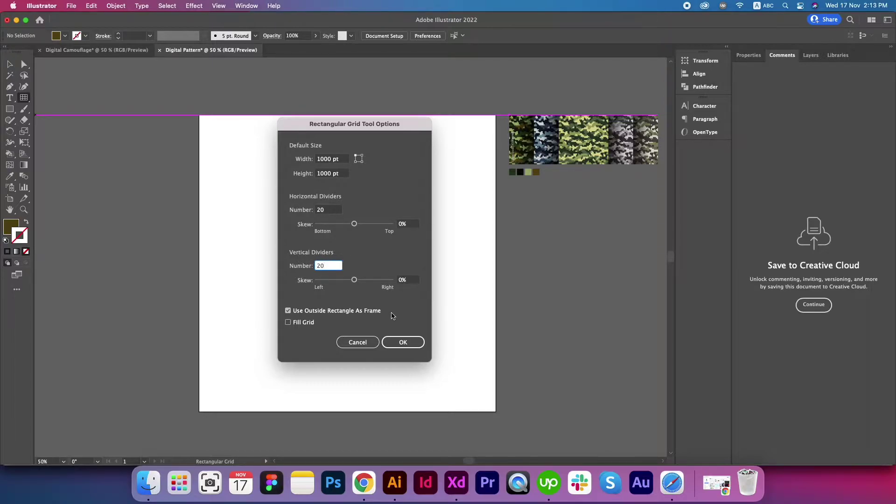
pyautogui.click(399, 343)
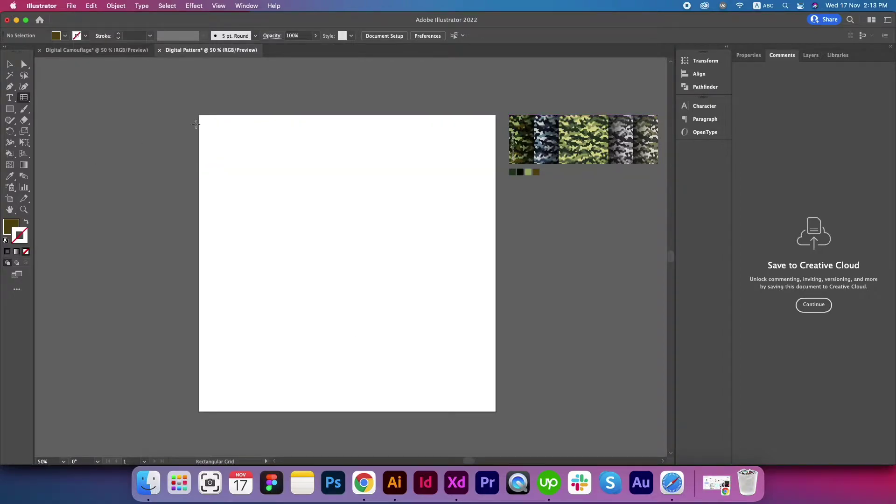
# Draw a rectangular grid covering the whole 1000 × 1000 pt artboard, then deselect it
pyautogui.moveTo(200, 115); pyautogui.dragTo(496, 404)
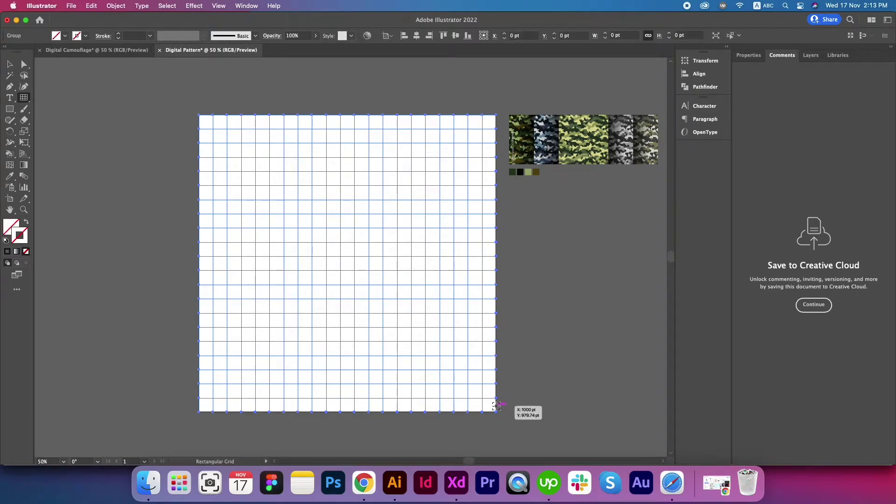
pyautogui.click(29, 99)
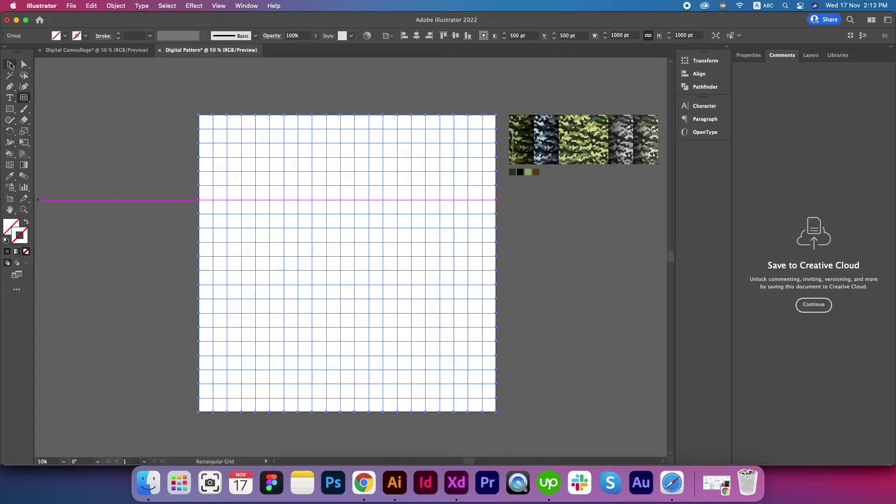
pyautogui.click(11, 65)
pyautogui.click(169, 123)
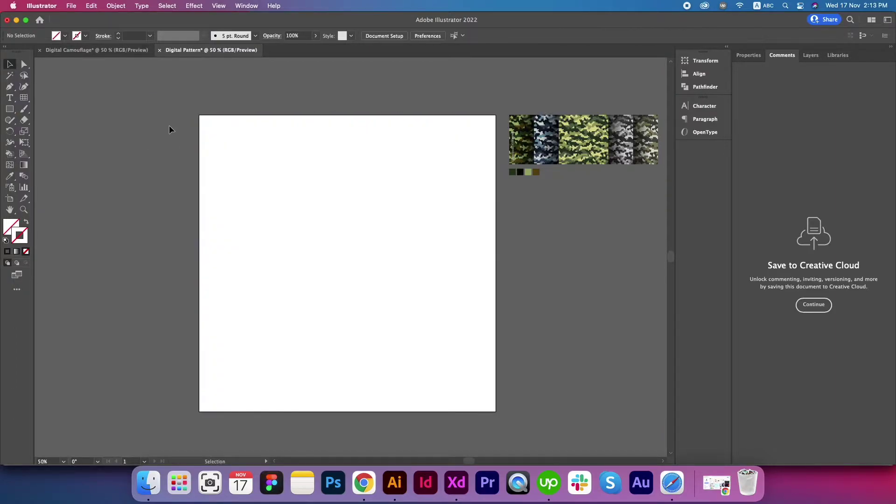
# Give the grid lines a solid dark stroke of colour 231F20 with a 1 pt weight
pyautogui.click(241, 178)
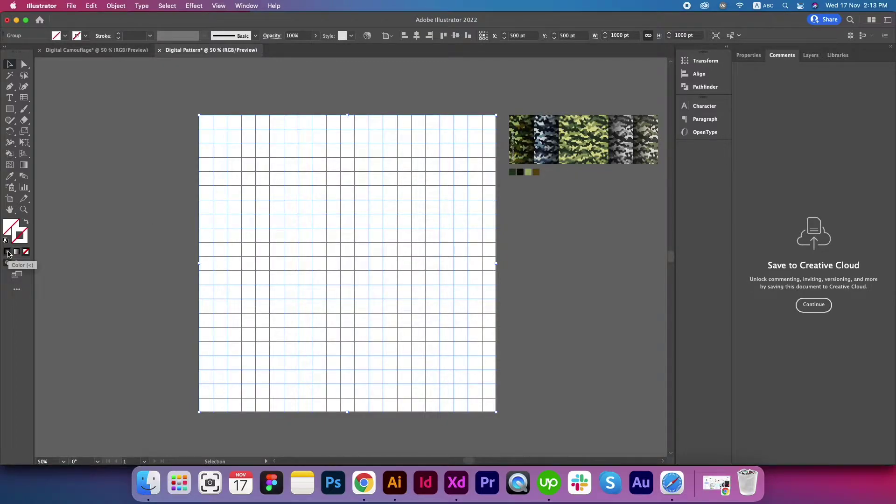
pyautogui.click(8, 253)
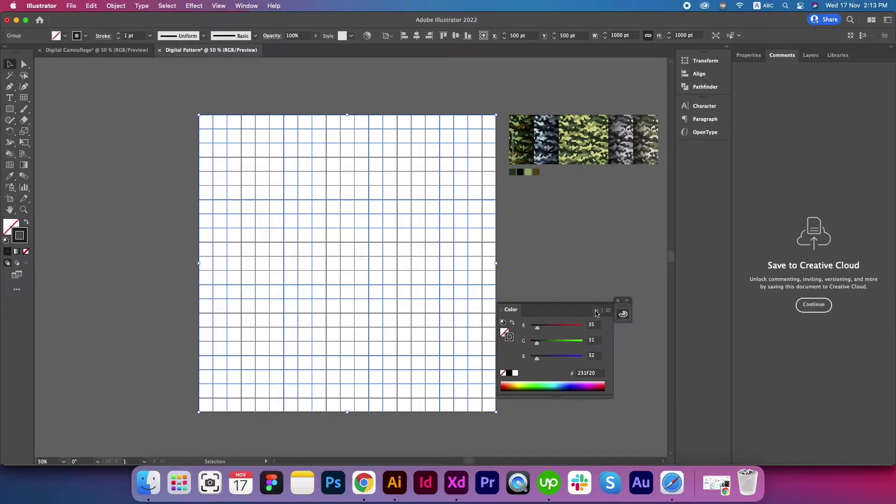
pyautogui.click(621, 305)
pyautogui.click(597, 253)
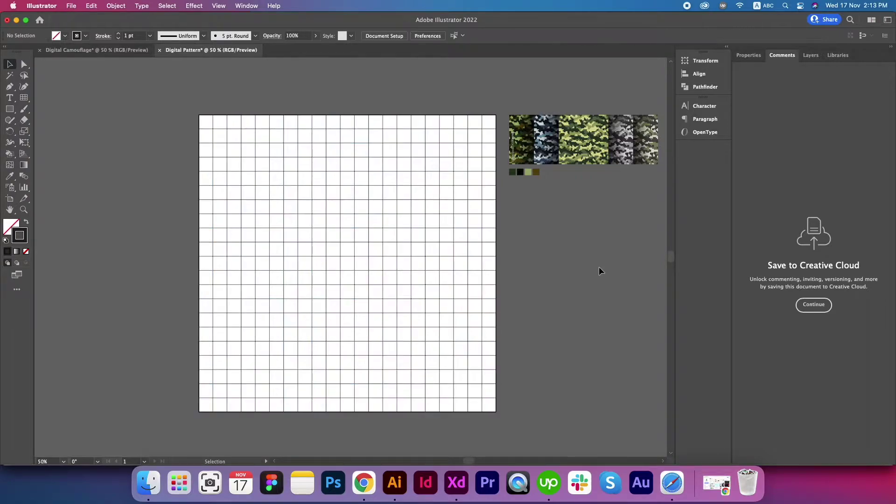
# Split the whole grid into closed cells with the Pathfinder Divide operation
pyautogui.click(386, 210)
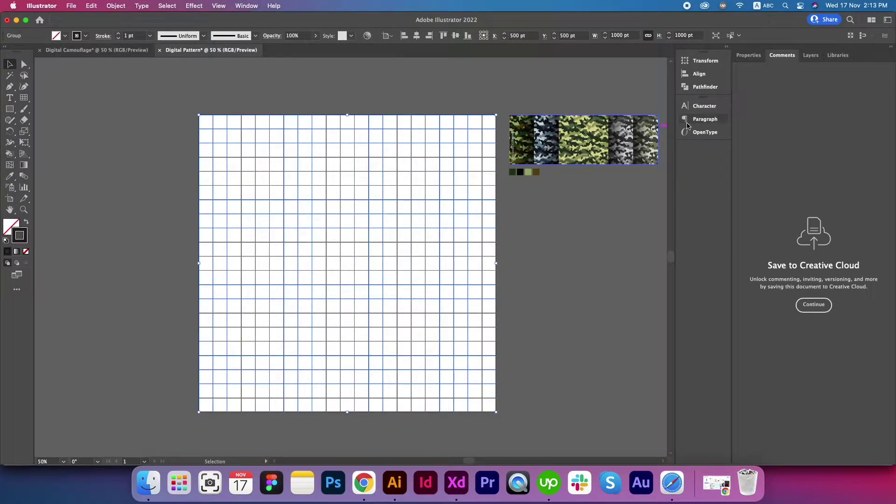
pyautogui.click(703, 88)
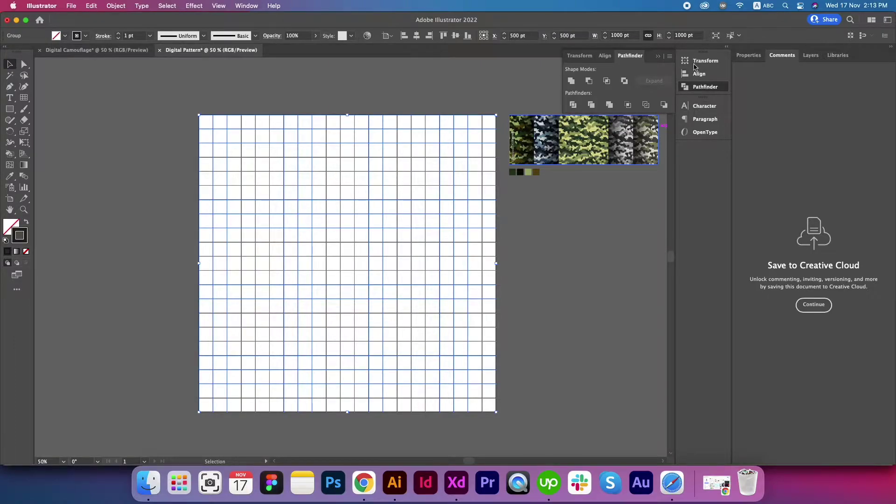
pyautogui.click(257, 6)
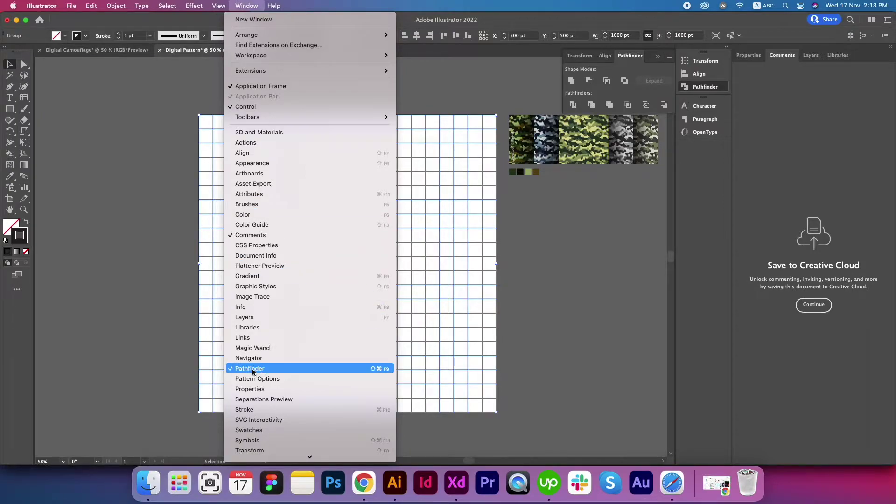
pyautogui.click(503, 19)
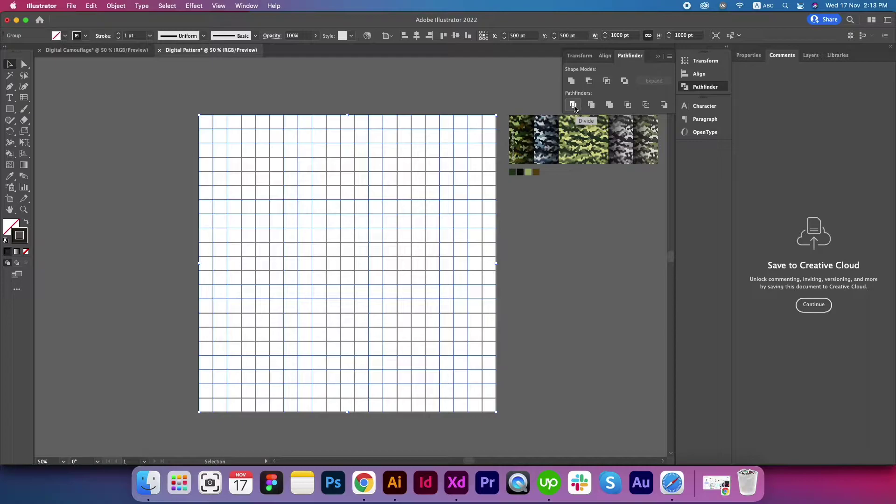
pyautogui.click(574, 106)
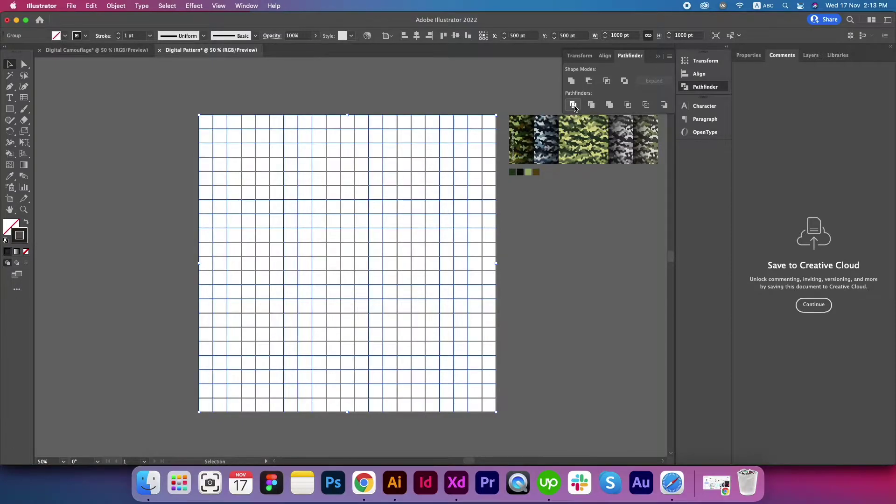
# Ungroup the divided grid into individual cells and deselect them
pyautogui.click(219, 136)
pyautogui.click(213, 130)
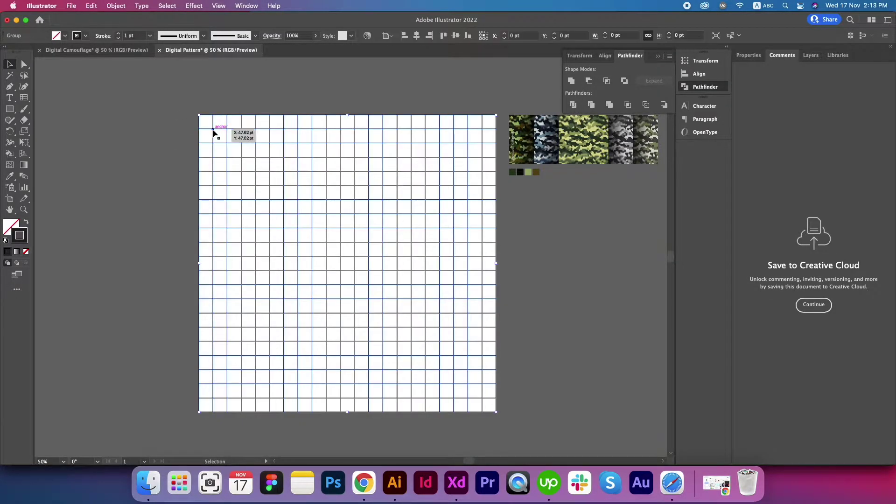
pyautogui.keyDown('super'); pyautogui.click(213, 132); pyautogui.keyUp('super')
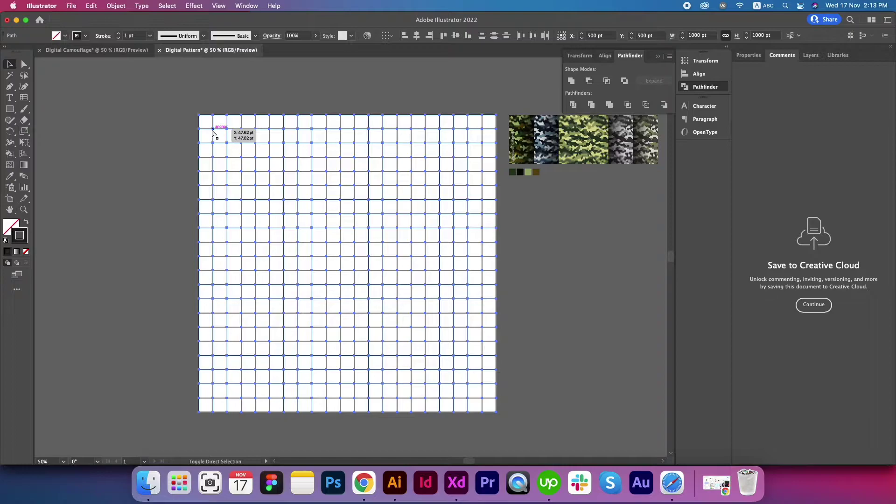
pyautogui.click(189, 136)
# Test that single cells in the grid's top row move independently, undoing each trial move
pyautogui.scroll(4, 210, 138)
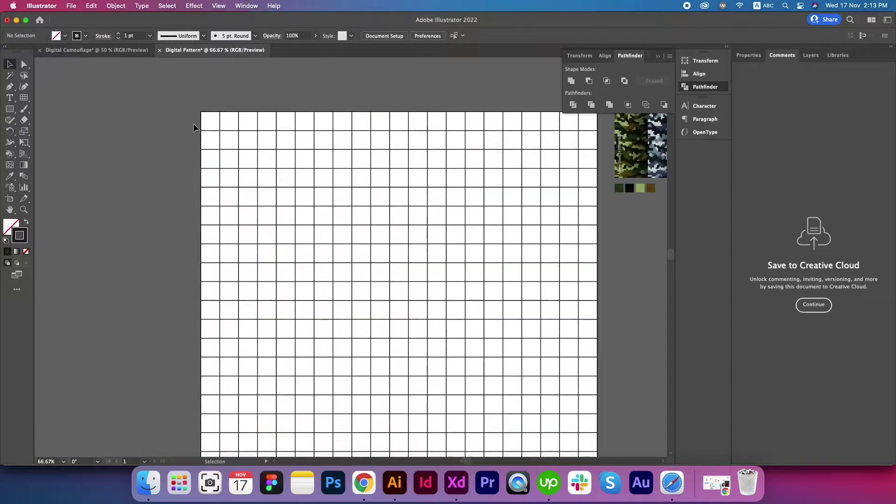
pyautogui.moveTo(200, 120); pyautogui.dragTo(113, 103)
pyautogui.press('super+z')
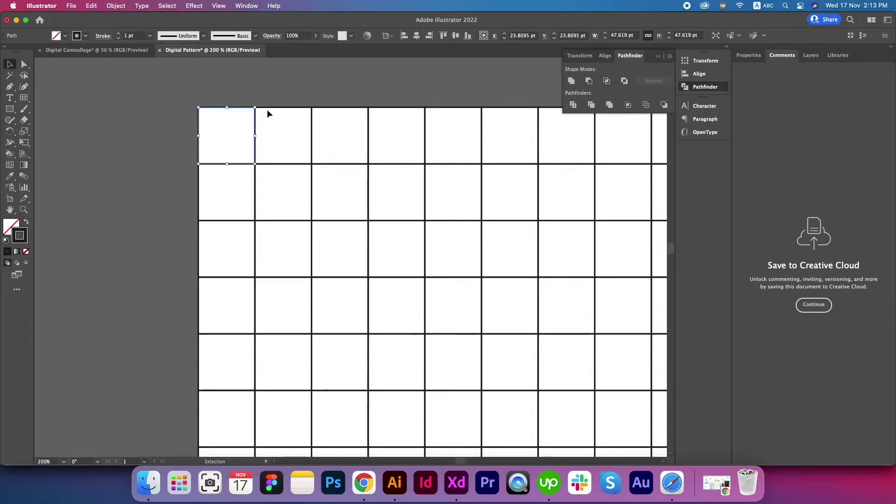
pyautogui.moveTo(270, 111); pyautogui.dragTo(285, 90)
pyautogui.press('super+z')
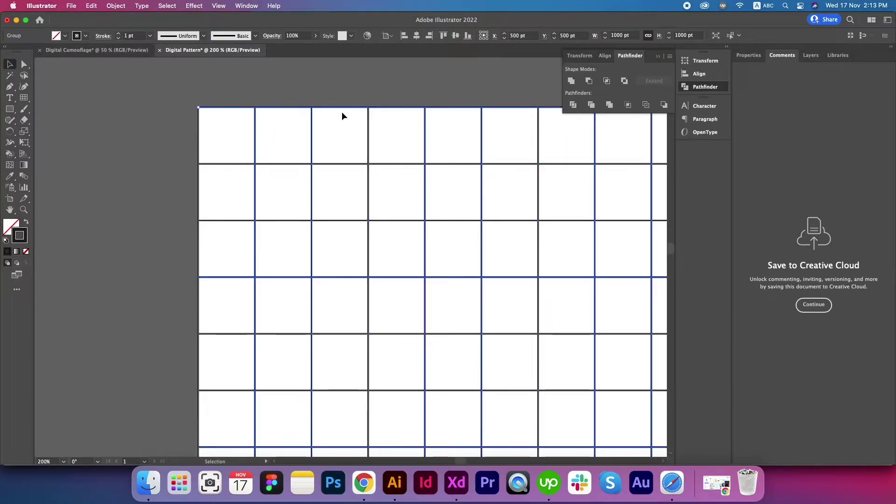
pyautogui.click(359, 88)
pyautogui.moveTo(349, 108); pyautogui.dragTo(349, 86)
pyautogui.press('super+z')
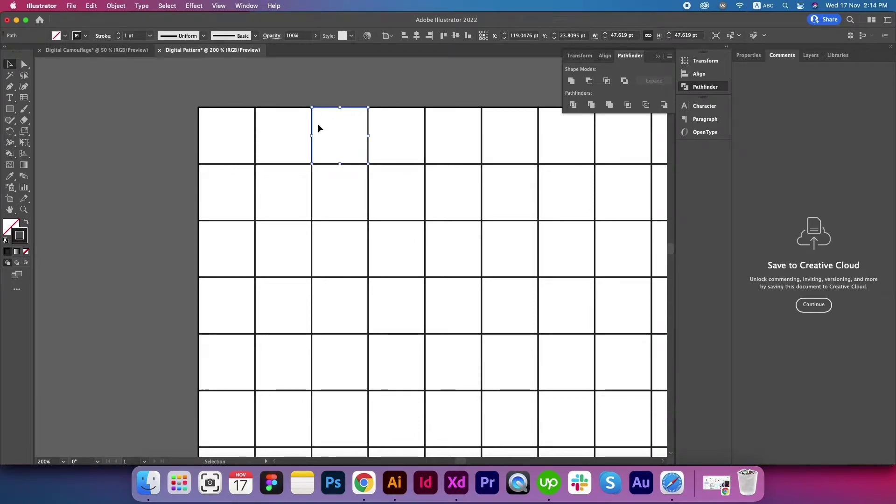
# Enlarge the four sampled colour squares beneath the reference image to about 83 pt per side
pyautogui.scroll(-4, 318, 124)
pyautogui.moveTo(454, 180); pyautogui.dragTo(444, 177)
pyautogui.hscroll(3, 444, 177)
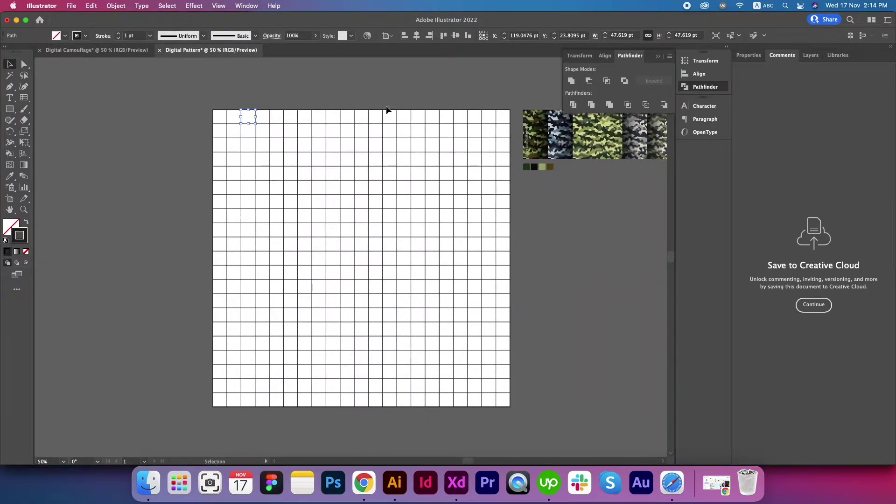
pyautogui.click(384, 88)
pyautogui.hscroll(1, 381, 93)
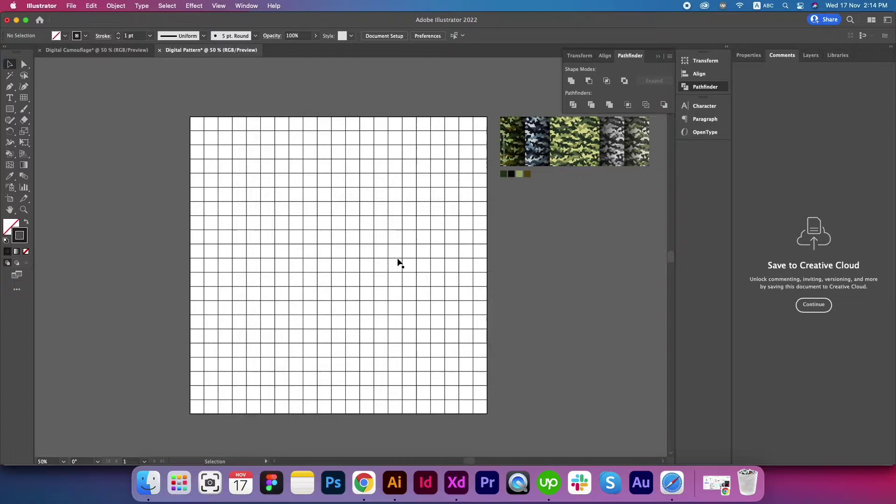
pyautogui.click(657, 56)
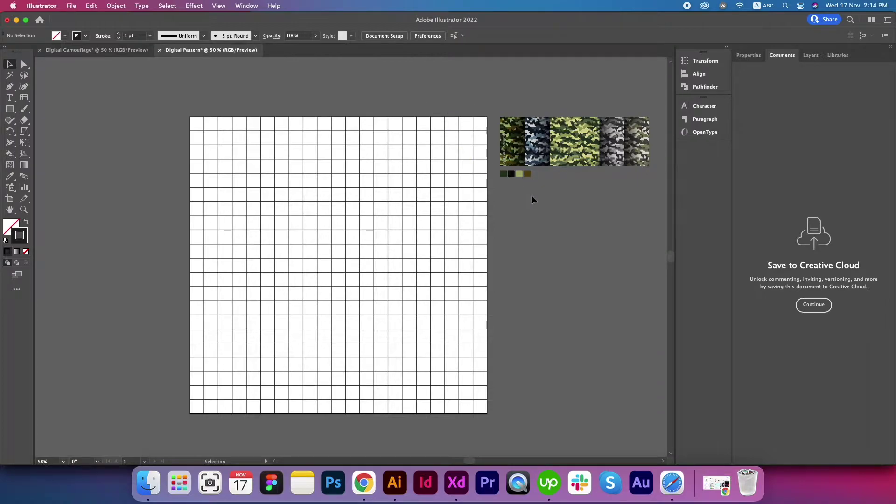
pyautogui.moveTo(502, 170); pyautogui.dragTo(557, 224)
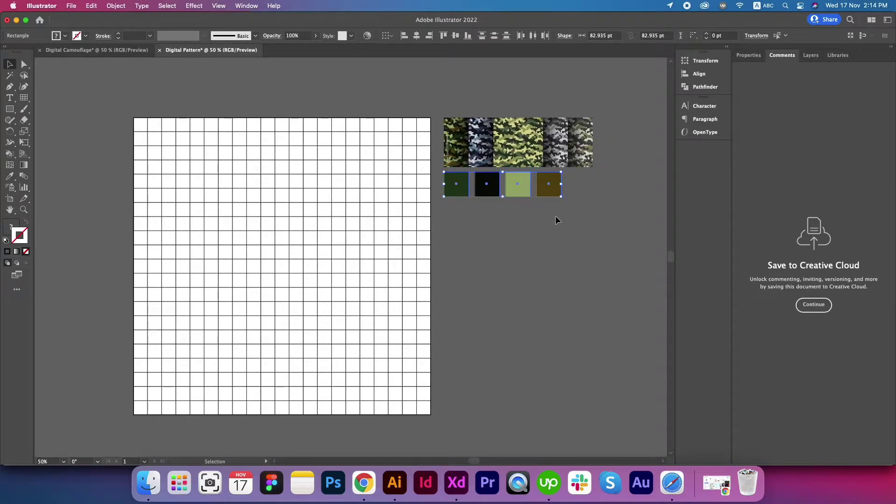
# Save the colours of the four selected sample squares as a swatch color group named "Mi", created from the selected artwork
pyautogui.press('super+Tab')
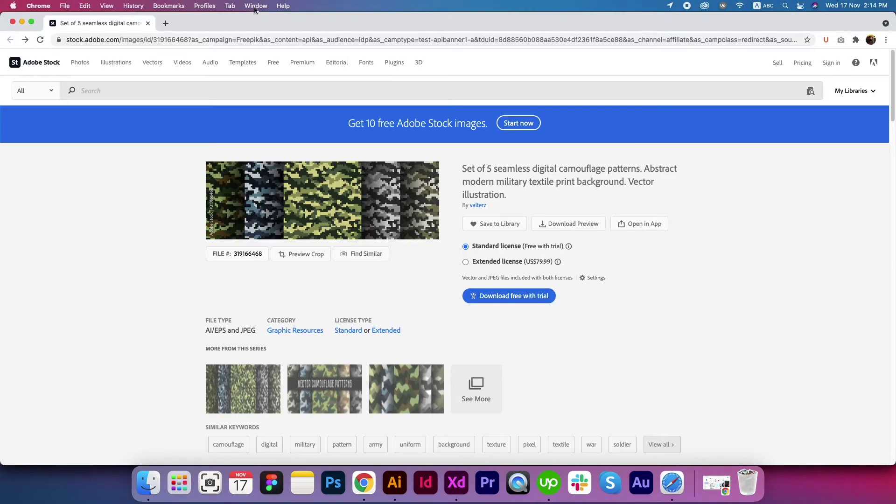
pyautogui.click(395, 483)
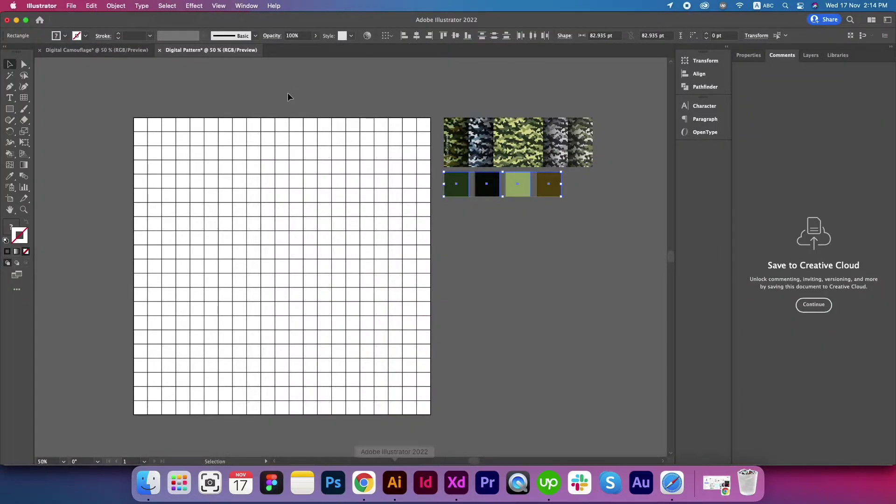
pyautogui.click(243, 7)
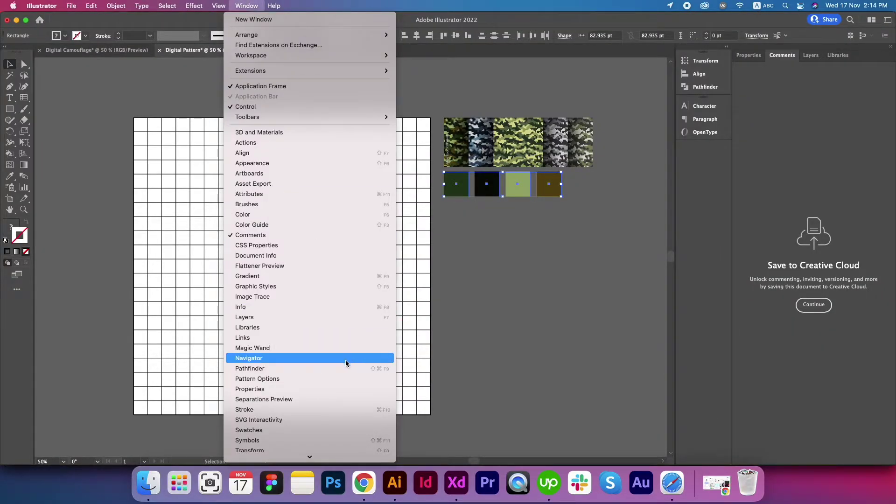
pyautogui.click(259, 430)
pyautogui.scroll(-5, 688, 163)
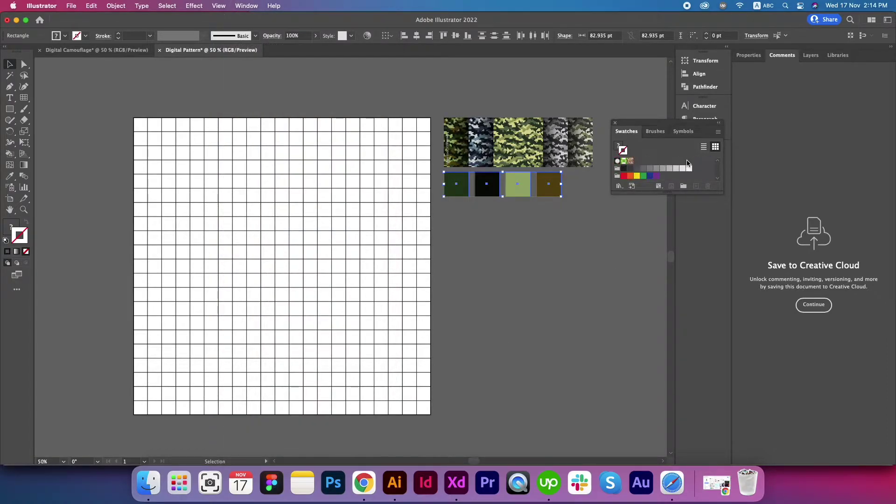
pyautogui.click(684, 187)
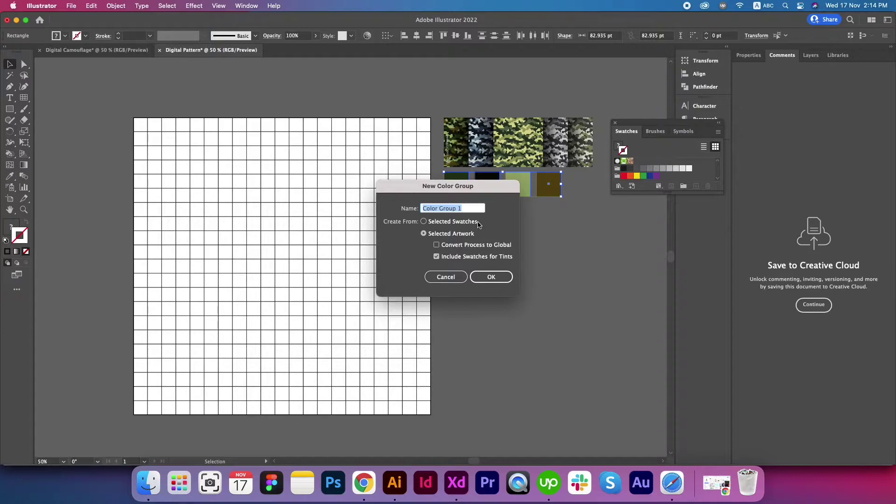
pyautogui.write('Military Swatches')
pyautogui.click(492, 276)
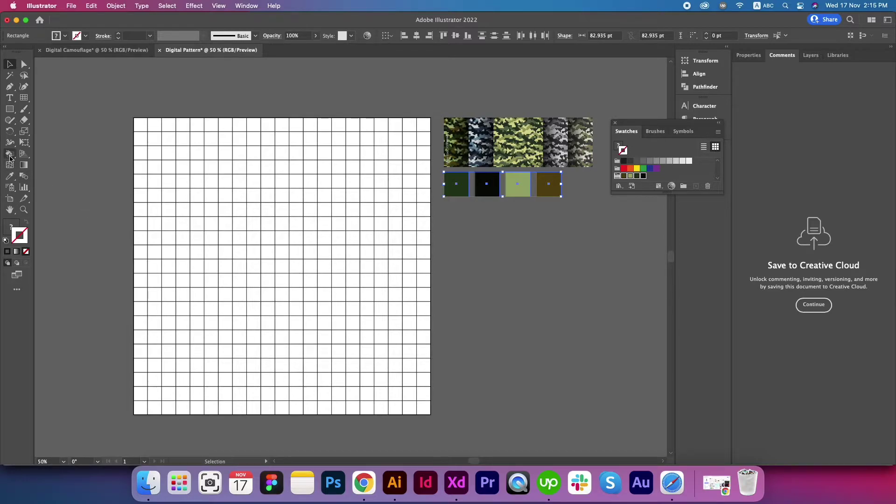
# Select the whole grid without the colour squares and activate the Live Paint Bucket on it
pyautogui.moveTo(10, 159)
pyautogui.mouseDown()
pyautogui.moveTo(43, 155)
pyautogui.moveTo(51, 168)
pyautogui.mouseUp()
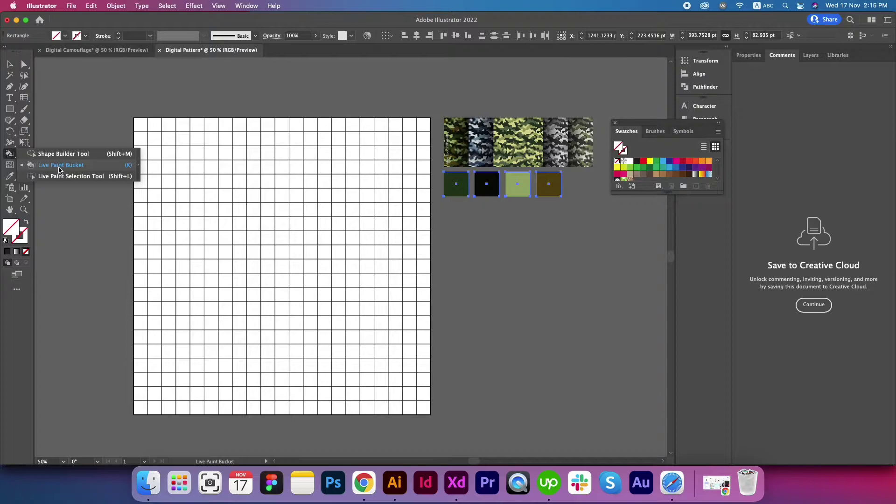
pyautogui.moveTo(59, 167); pyautogui.dragTo(59, 166)
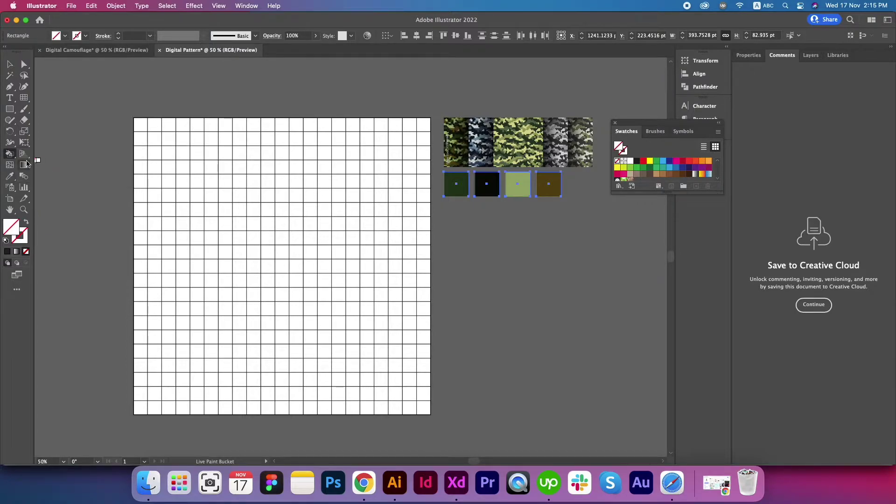
pyautogui.press('v')
pyautogui.press('super+alt+a')
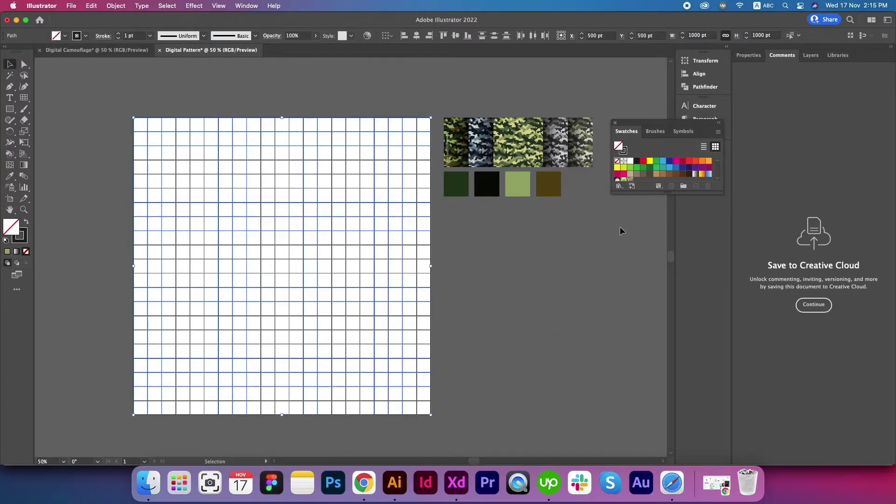
pyautogui.click(9, 154)
# Set the Live Paint fill to the brown swatch of the new camouflage color group
pyautogui.scroll(-3, 630, 171)
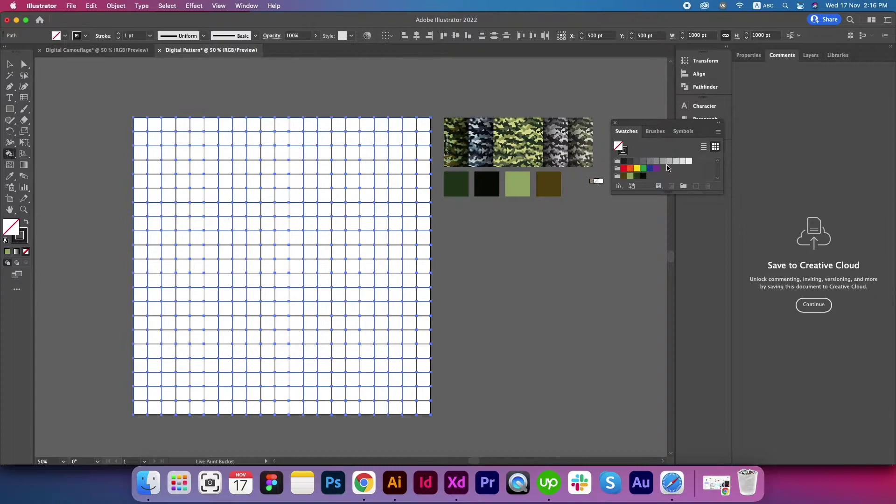
pyautogui.scroll(3, 653, 176)
pyautogui.press('Down')
pyautogui.press('Down')
pyautogui.press('Down')
pyautogui.press('Down')
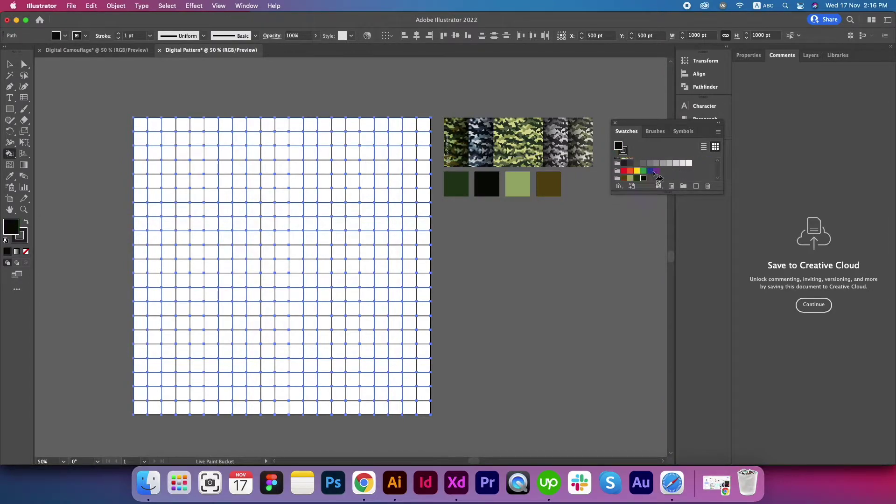
pyautogui.scroll(-3, 654, 172)
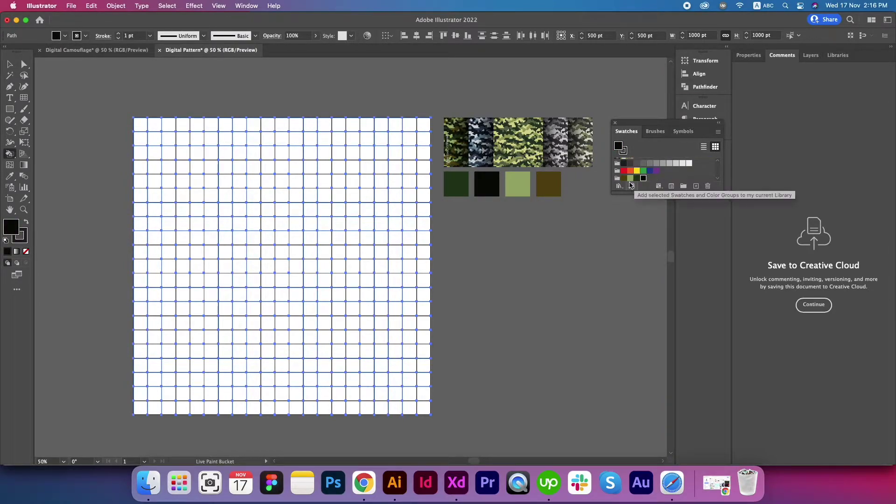
pyautogui.click(616, 179)
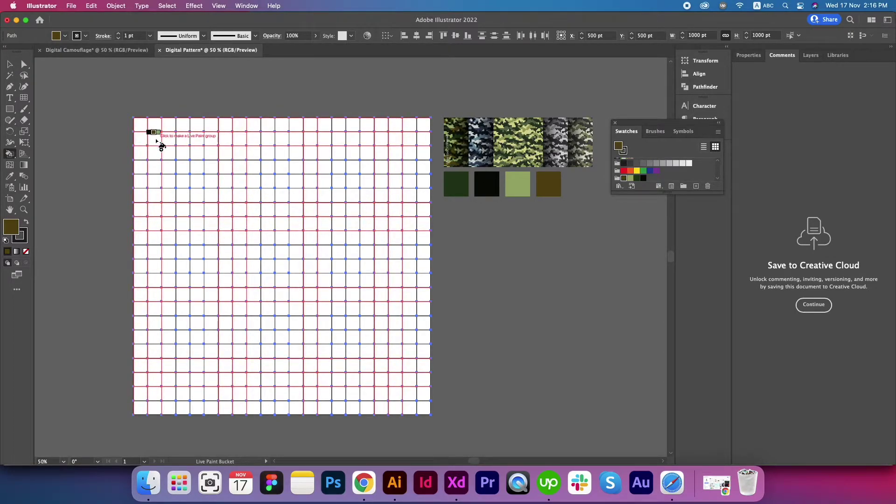
# Paint stepped blocks of brown, dark green, light green and black cells diagonally from the grid's upper-left area towards the centre
pyautogui.press('Right')
pyautogui.moveTo(156, 140)
pyautogui.mouseDown()
pyautogui.moveTo(215, 159)
pyautogui.moveTo(239, 182)
pyautogui.mouseUp()
pyautogui.press('Right')
pyautogui.moveTo(183, 167); pyautogui.dragTo(197, 210)
pyautogui.press('Right')
pyautogui.moveTo(212, 210)
pyautogui.mouseDown()
pyautogui.moveTo(247, 195)
pyautogui.moveTo(197, 196)
pyautogui.mouseUp()
pyautogui.press('Right')
pyautogui.moveTo(239, 224); pyautogui.dragTo(310, 225)
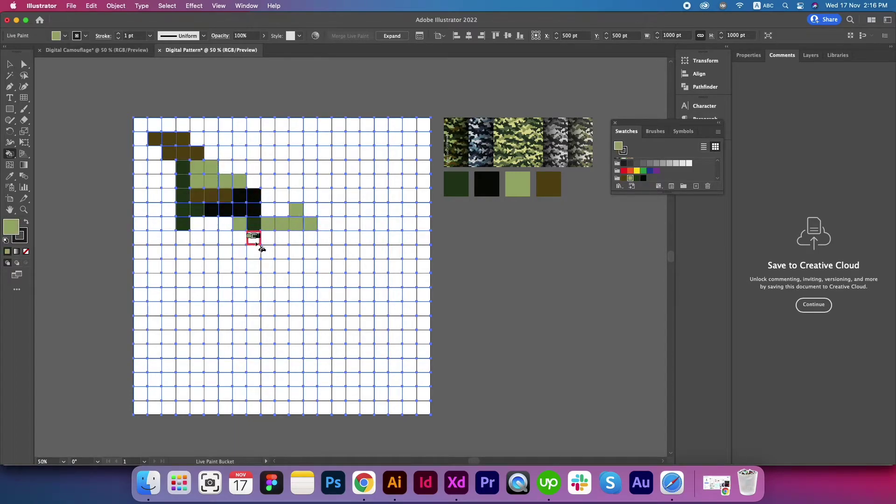
# Extend the pattern around the grid's centre with blocks of dark green, black, light green and brown cells
pyautogui.press('Right')
pyautogui.moveTo(253, 237); pyautogui.dragTo(281, 252)
pyautogui.press('Right')
pyautogui.moveTo(225, 238); pyautogui.dragTo(183, 252)
# Paint light green, black and brown blocks across the grid's upper middle up to its top edge
pyautogui.press('Right')
pyautogui.moveTo(297, 268); pyautogui.dragTo(311, 280)
pyautogui.press('Right')
pyautogui.moveTo(296, 252); pyautogui.dragTo(352, 238)
pyautogui.press('Right')
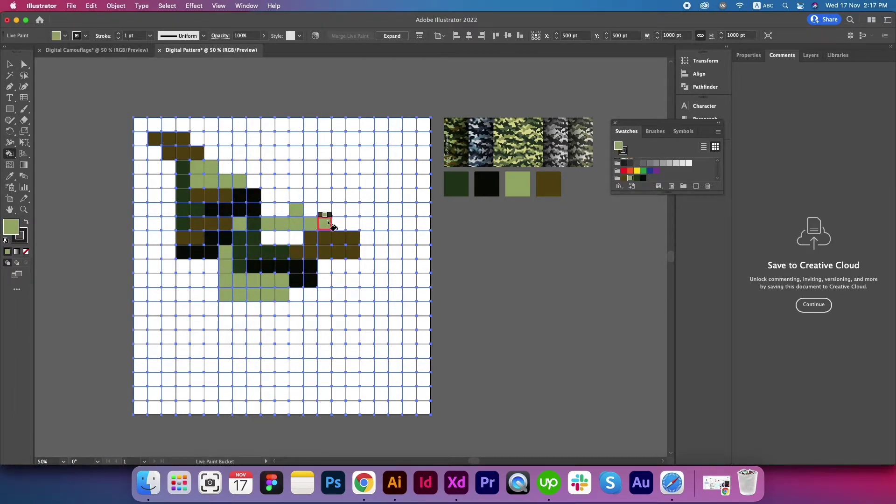
pyautogui.click(324, 224)
pyautogui.moveTo(168, 210)
pyautogui.mouseDown()
pyautogui.moveTo(143, 182)
pyautogui.moveTo(168, 239)
pyautogui.mouseUp()
# Paint the grid's lower half down to its bottom edge with blocks of dark green, black, brown and light green cells
pyautogui.press('Right')
pyautogui.moveTo(248, 142); pyautogui.dragTo(226, 152)
pyautogui.press('Right')
pyautogui.moveTo(226, 167); pyautogui.dragTo(267, 210)
pyautogui.press('Right')
pyautogui.moveTo(281, 167)
pyautogui.mouseDown()
pyautogui.moveTo(299, 171)
pyautogui.moveTo(308, 125)
pyautogui.mouseUp()
pyautogui.press('Right')
pyautogui.press('Right')
pyautogui.press('Right')
pyautogui.moveTo(253, 125); pyautogui.dragTo(282, 153)
# Cover the grid's right side up to its top edge with irregular blocks of the four camouflage colours
pyautogui.press('Right')
pyautogui.press('Right')
pyautogui.moveTo(311, 380)
pyautogui.mouseDown()
pyautogui.moveTo(240, 366)
pyautogui.moveTo(296, 338)
pyautogui.mouseUp()
pyautogui.press('Right')
pyautogui.moveTo(254, 337)
pyautogui.mouseDown()
pyautogui.moveTo(309, 309)
pyautogui.moveTo(296, 295)
pyautogui.mouseUp()
pyautogui.press('Right')
pyautogui.press('Right')
pyautogui.moveTo(211, 283)
pyautogui.mouseDown()
pyautogui.moveTo(138, 310)
pyautogui.moveTo(152, 239)
pyautogui.moveTo(187, 383)
pyautogui.moveTo(159, 385)
pyautogui.moveTo(171, 409)
pyautogui.moveTo(239, 380)
pyautogui.mouseUp()
pyautogui.press('Right')
pyautogui.press('Right')
pyautogui.press('Right')
pyautogui.press('Right')
pyautogui.press('Right')
pyautogui.click(226, 366)
pyautogui.press('Right')
pyautogui.moveTo(254, 407)
pyautogui.mouseDown()
pyautogui.moveTo(310, 394)
pyautogui.moveTo(397, 393)
pyautogui.mouseUp()
pyautogui.press('Right')
pyautogui.press('Right')
pyautogui.moveTo(389, 313)
pyautogui.mouseDown()
pyautogui.moveTo(372, 294)
pyautogui.moveTo(344, 204)
pyautogui.moveTo(344, 259)
pyautogui.moveTo(337, 192)
pyautogui.moveTo(394, 208)
pyautogui.moveTo(408, 181)
pyautogui.moveTo(325, 125)
pyautogui.mouseUp()
pyautogui.press('Right')
pyautogui.press('Right')
pyautogui.press('Right')
pyautogui.press('Right')
# Fill the remaining white cells, using brown in the centre, dark green at the right edge and black in the upper-left corner
pyautogui.press('Right')
pyautogui.press('Right')
pyautogui.press('Right')
pyautogui.press('Right')
pyautogui.press('Right')
pyautogui.press('Right')
pyautogui.moveTo(296, 181); pyautogui.dragTo(283, 181)
pyautogui.moveTo(268, 238); pyautogui.dragTo(296, 238)
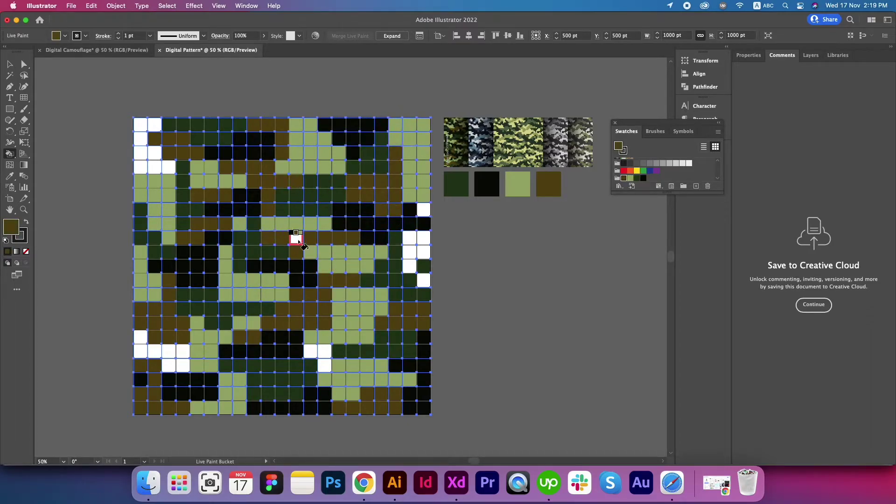
pyautogui.press('Right')
pyautogui.press('Right')
pyautogui.moveTo(409, 238)
pyautogui.mouseDown()
pyautogui.moveTo(425, 253)
pyautogui.moveTo(423, 280)
pyautogui.mouseUp()
pyautogui.press('Left')
pyautogui.moveTo(202, 193)
pyautogui.mouseDown()
pyautogui.moveTo(167, 170)
pyautogui.moveTo(155, 125)
pyautogui.mouseUp()
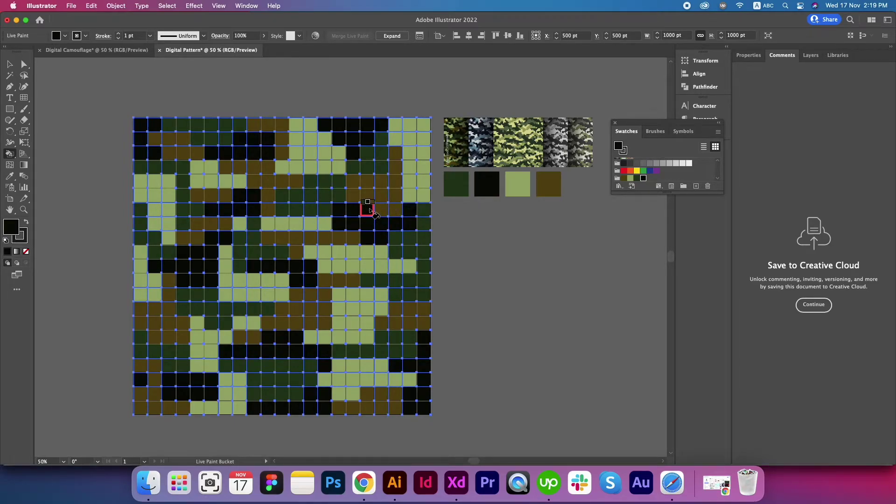
# Remove the stroke from the entire painted grid and deselect it
pyautogui.press('v')
pyautogui.click(122, 96)
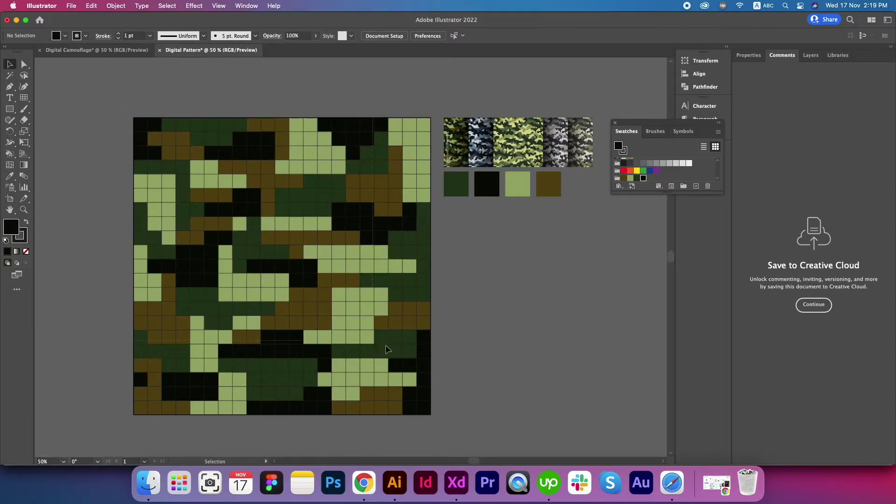
pyautogui.moveTo(438, 424); pyautogui.dragTo(416, 413)
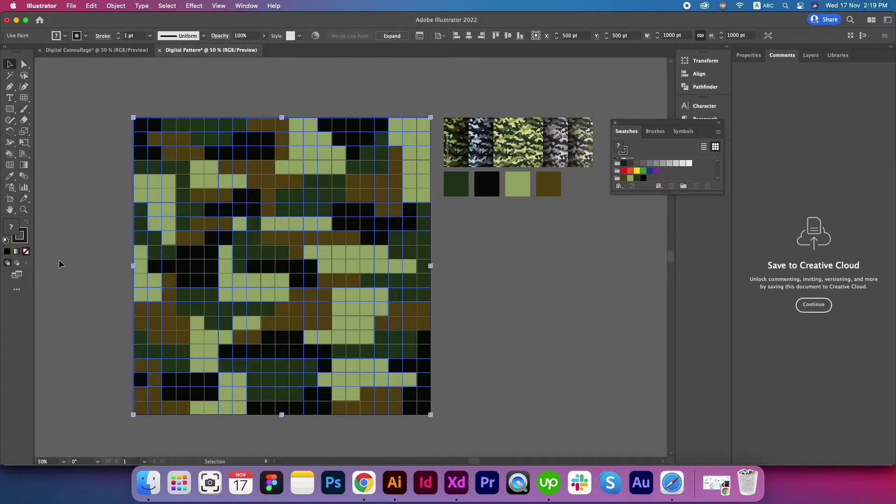
pyautogui.click(23, 239)
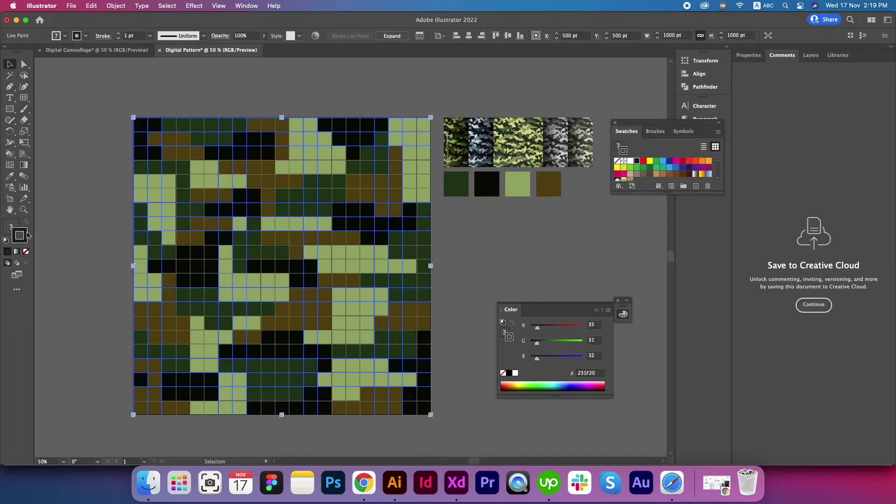
pyautogui.click(26, 252)
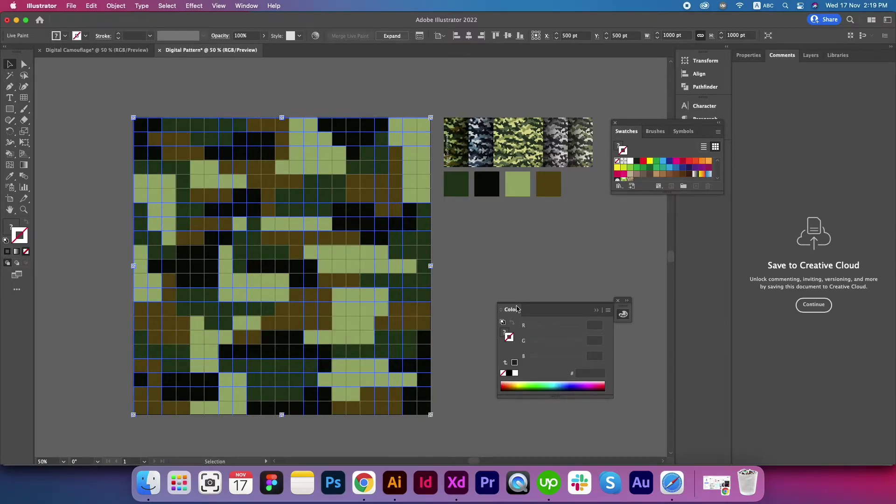
pyautogui.click(596, 311)
pyautogui.click(504, 252)
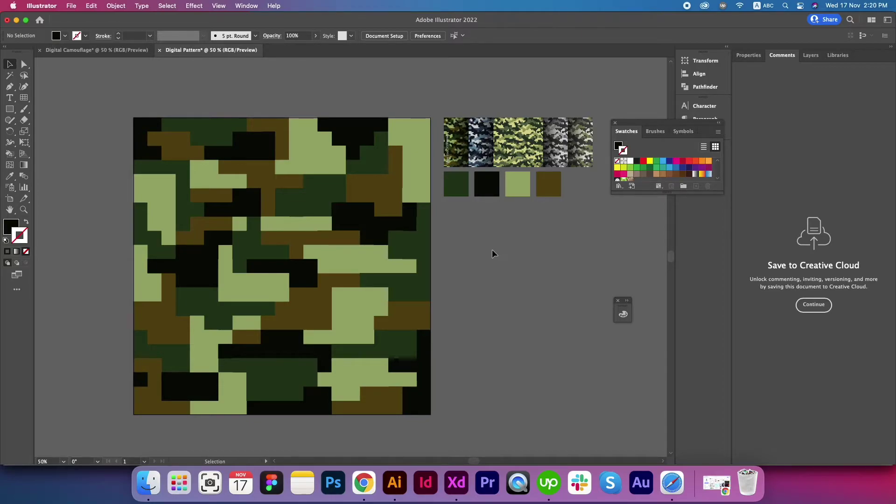
# Duplicate the finished pattern tile onto empty canvas about 2188 pt to the right and 1221 pt down, and group the copy
pyautogui.scroll(-2, 470, 253)
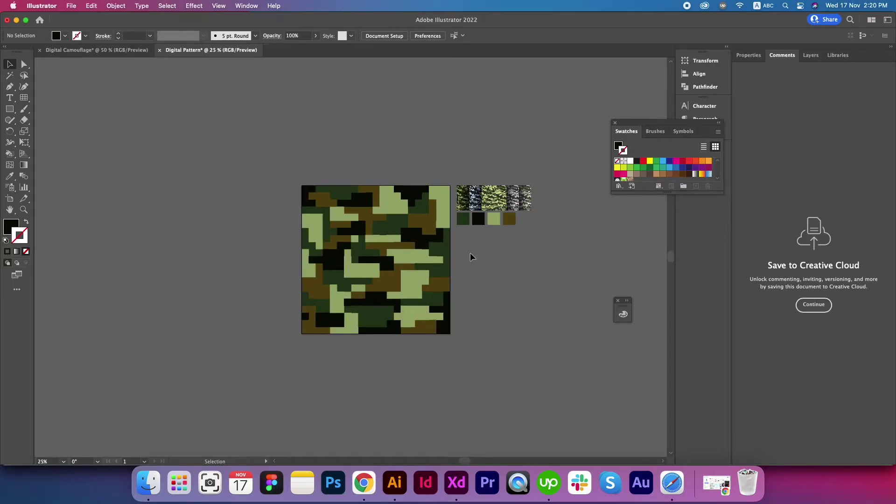
pyautogui.moveTo(495, 262); pyautogui.dragTo(391, 227)
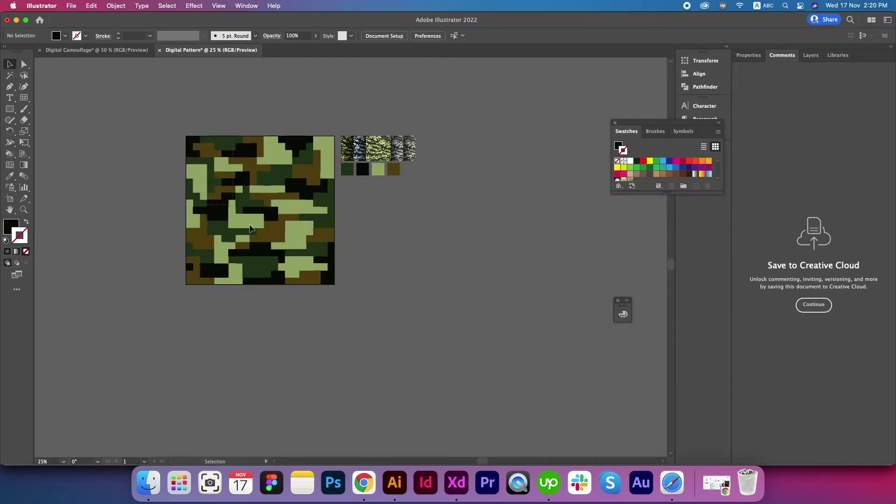
pyautogui.click(259, 173)
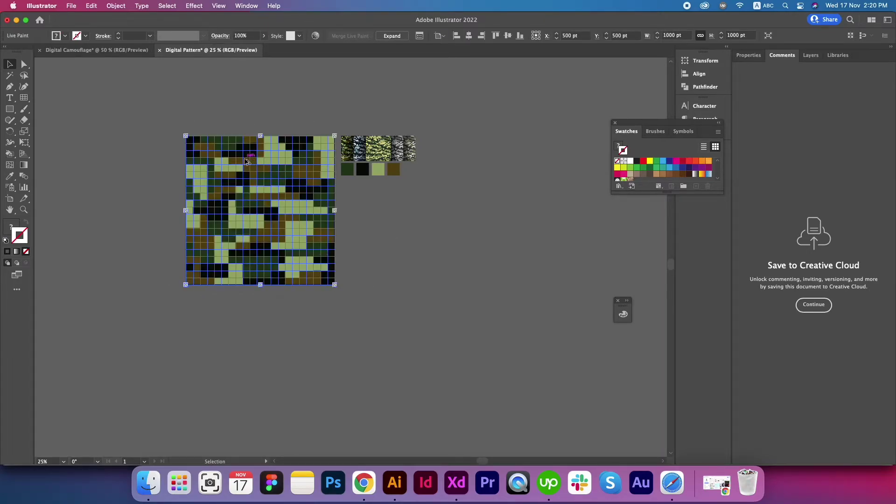
pyautogui.moveTo(259, 173)
pyautogui.mouseDown()
pyautogui.moveTo(453, 288)
pyautogui.moveTo(535, 291)
pyautogui.moveTo(584, 350)
pyautogui.mouseUp()
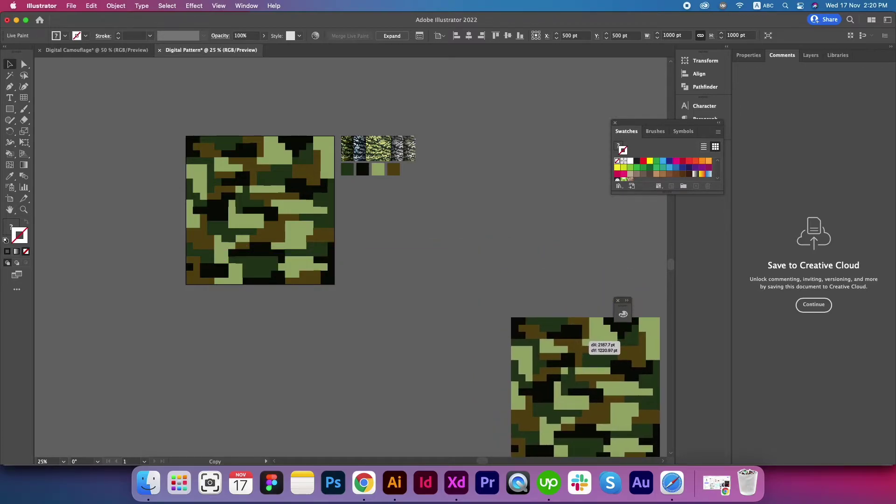
pyautogui.moveTo(546, 276); pyautogui.dragTo(325, 169)
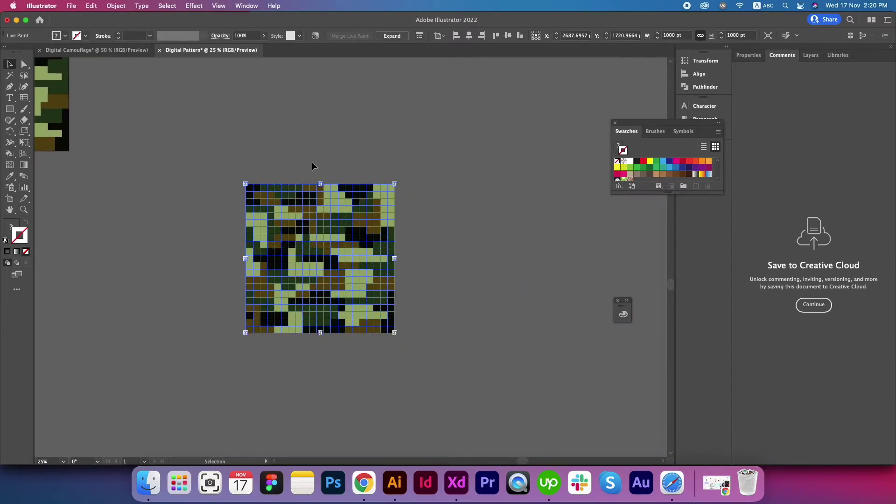
pyautogui.moveTo(289, 212); pyautogui.dragTo(413, 234)
pyautogui.press('super+g')
# Place copies of the grouped tile flush against all four of its sides, forming a cross, and deselect
pyautogui.click(410, 214)
pyautogui.click(342, 243)
pyautogui.moveTo(342, 242); pyautogui.dragTo(229, 243)
pyautogui.moveTo(206, 314); pyautogui.dragTo(330, 175)
pyautogui.scroll(5, 337, 170)
pyautogui.scroll(-5, 337, 202)
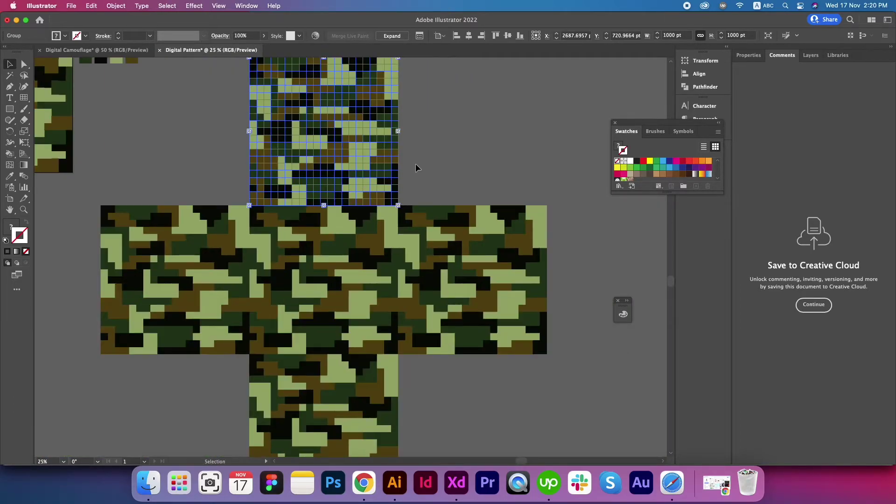
pyautogui.click(417, 167)
# Select the centre tile of the cross for Live Paint Bucket editing and bring up the document's colour swatches
pyautogui.scroll(-3, 442, 156)
pyautogui.hscroll(-1, 442, 156)
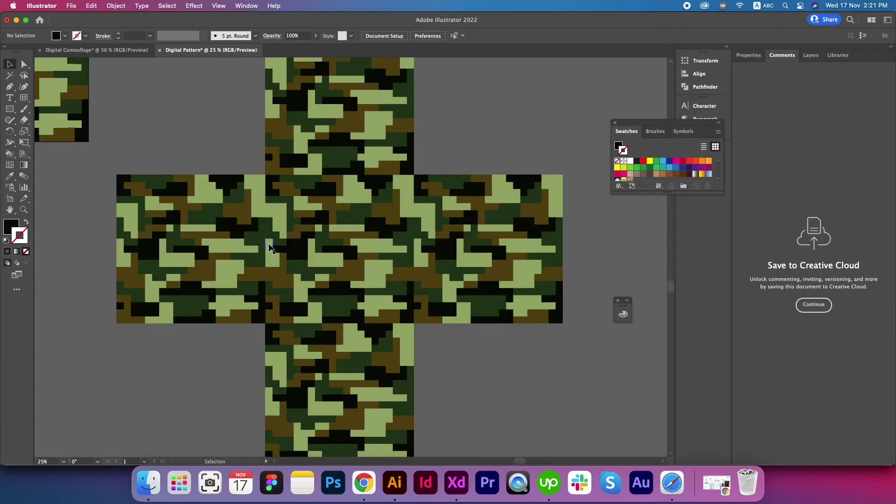
pyautogui.scroll(3, 306, 165)
pyautogui.moveTo(431, 144); pyautogui.dragTo(349, 190)
pyautogui.click(615, 122)
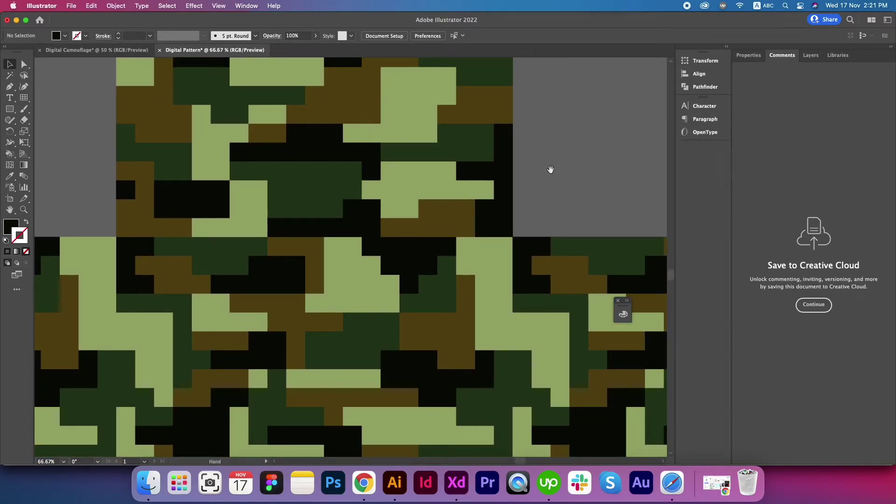
pyautogui.hscroll(-2, 560, 169)
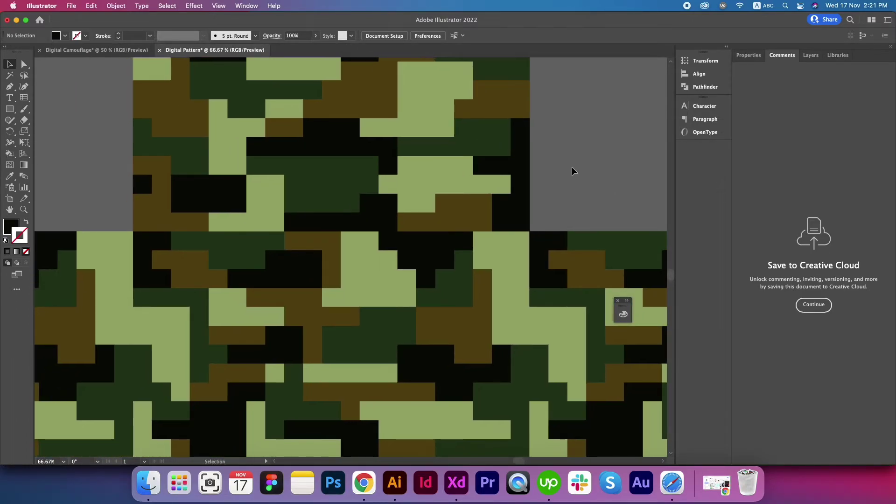
pyautogui.click(376, 260)
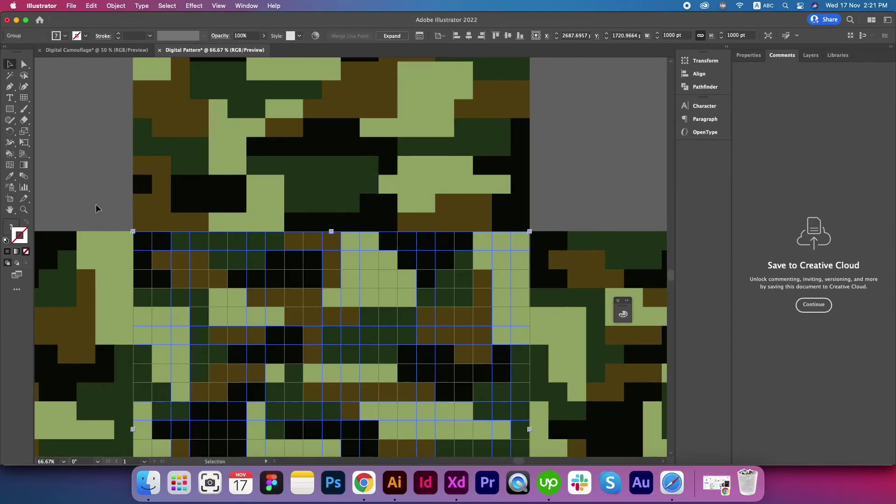
pyautogui.click(9, 155)
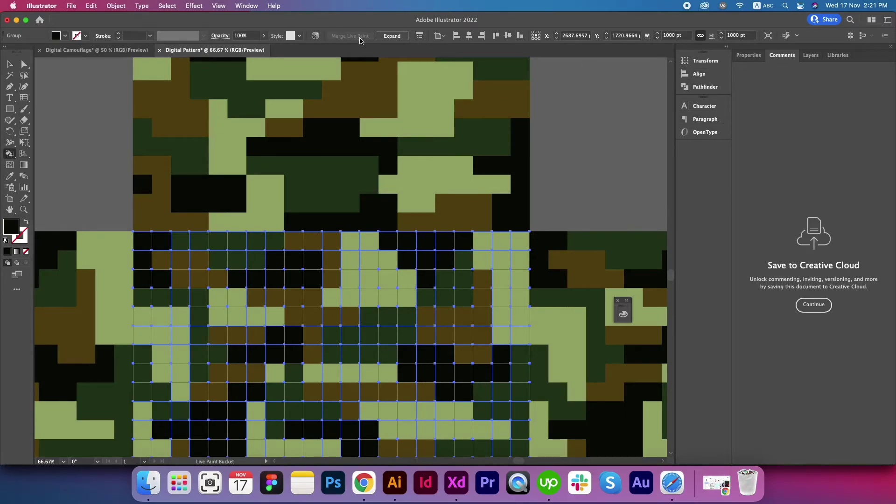
pyautogui.click(247, 6)
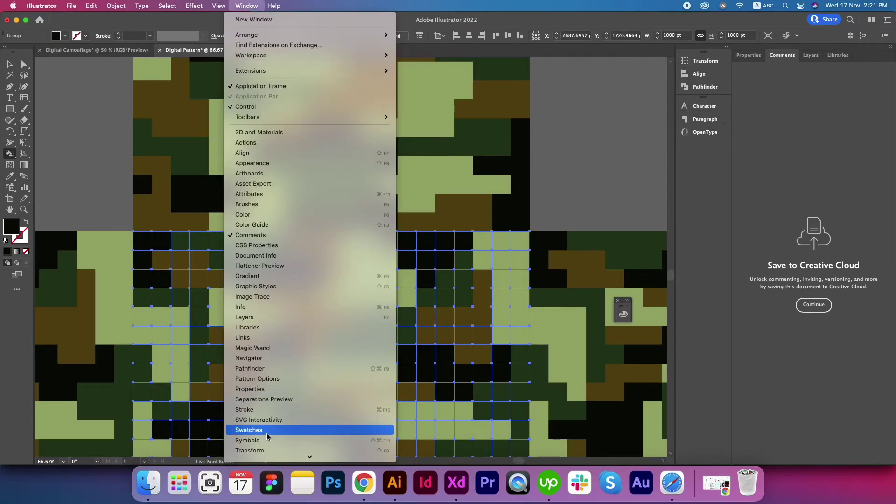
pyautogui.click(327, 430)
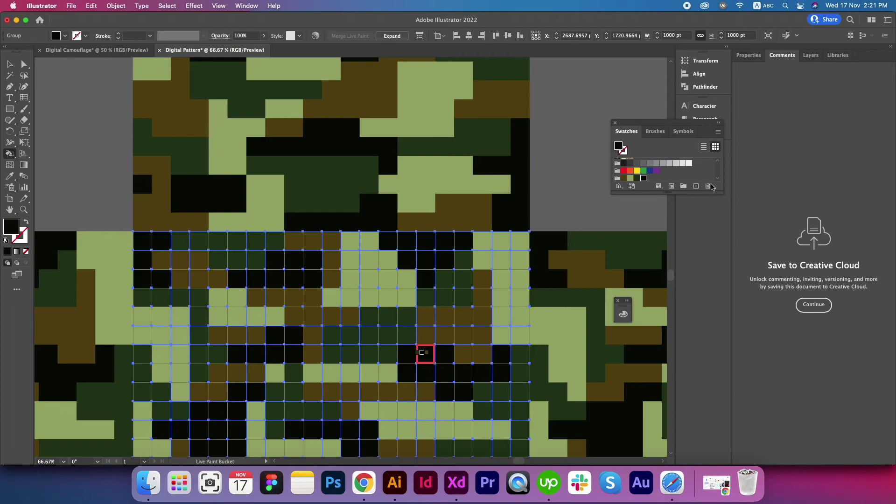
# Live Paint the first four cells of the centre tile's top row brown, starting from its upper-left corner
pyautogui.click(623, 178)
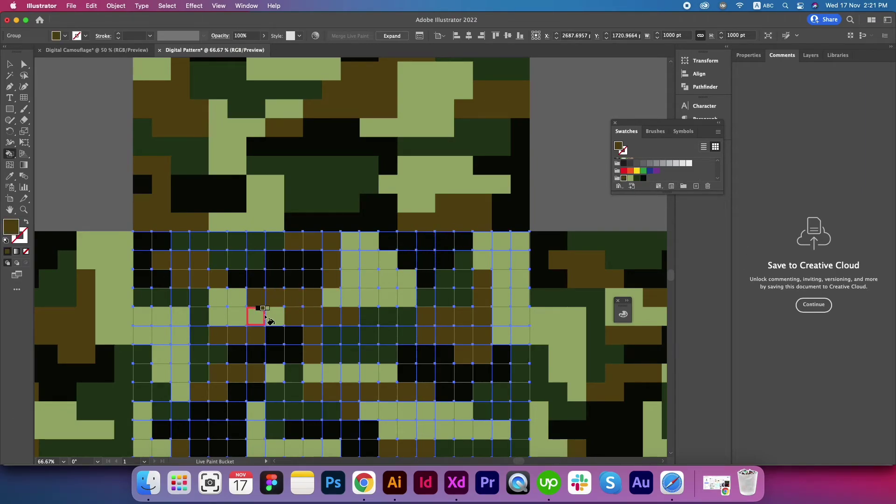
pyautogui.click(212, 283)
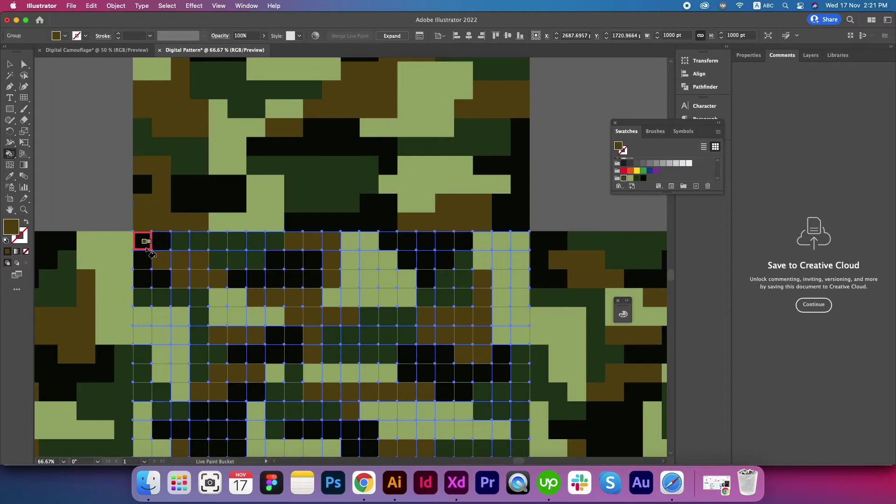
pyautogui.click(145, 241)
pyautogui.click(170, 241)
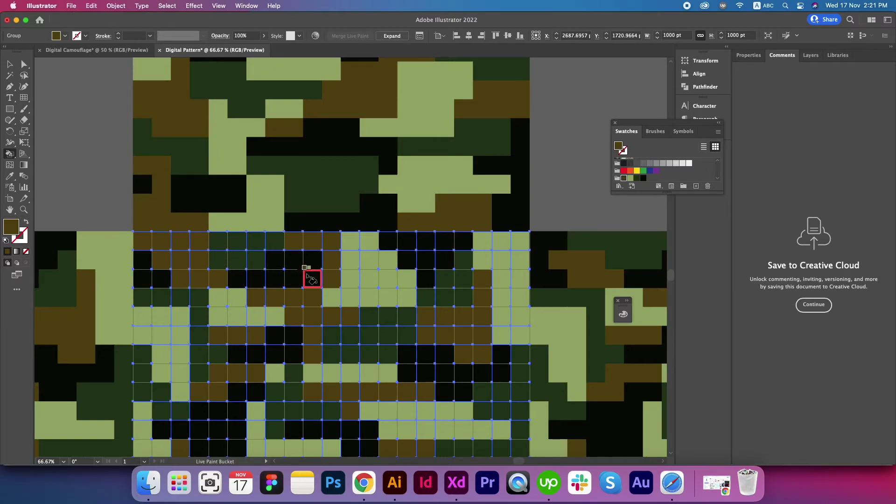
# Paint the brown cells in the second and third rows near the tile's upper-left corner black
pyautogui.press('Right')
pyautogui.press('Right')
pyautogui.press('Right')
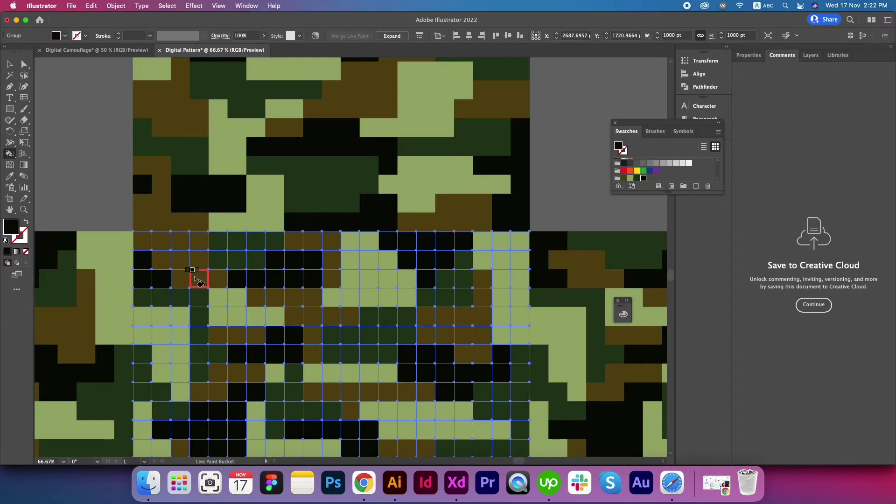
pyautogui.click(166, 259)
pyautogui.click(180, 259)
pyautogui.click(198, 260)
pyautogui.click(185, 279)
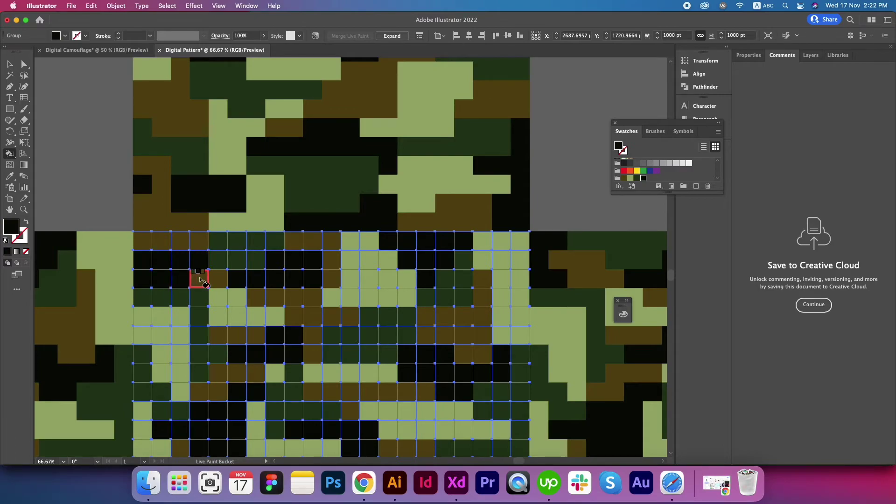
pyautogui.click(201, 279)
# Repaint the third and fourth cells of the second and third rows brown, and the fifth third-row cell dark green
pyautogui.press('Right')
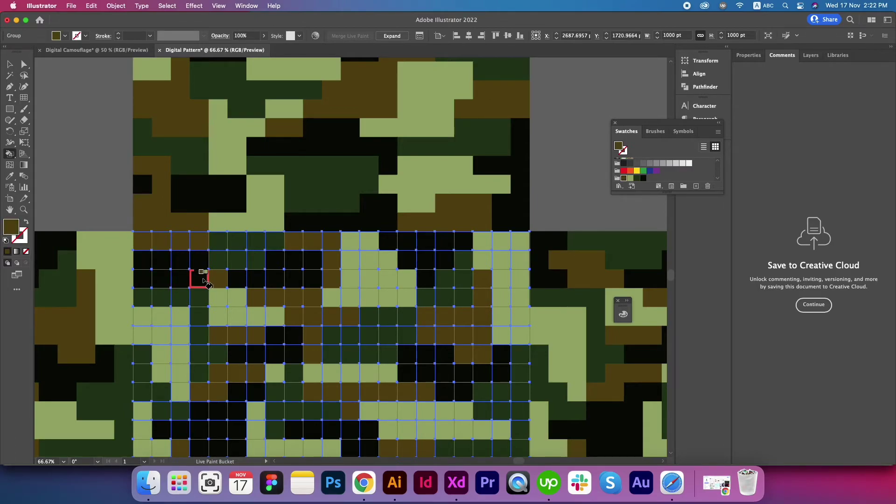
pyautogui.click(204, 279)
pyautogui.press('Right')
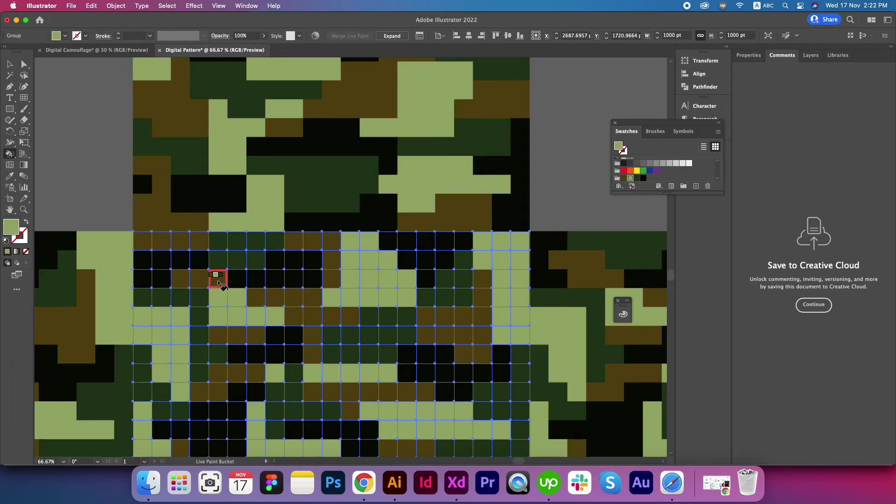
pyautogui.press('Right')
pyautogui.click(218, 279)
pyautogui.click(199, 260)
pyautogui.press('Left')
pyautogui.press('Left')
pyautogui.click(200, 260)
pyautogui.click(181, 260)
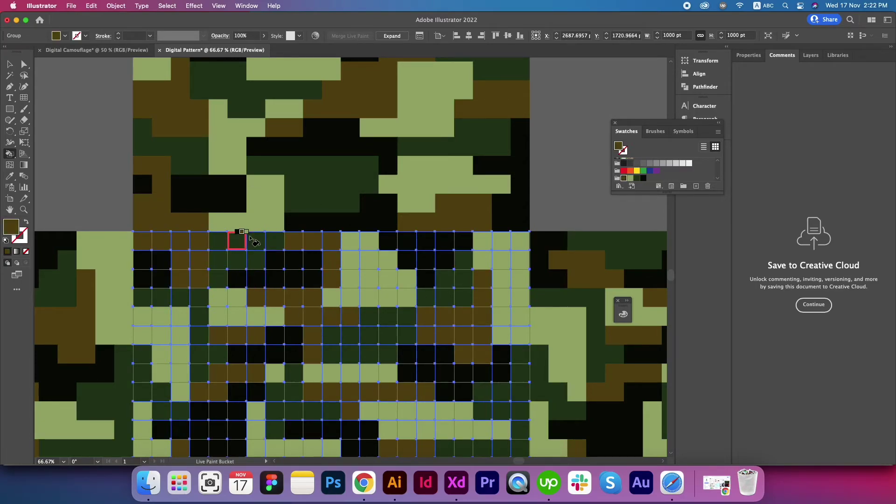
# Paint blocks of cells along the rest of the centre tile's top edge in light green, black and brown
pyautogui.press('Right')
pyautogui.moveTo(218, 241); pyautogui.dragTo(274, 240)
pyautogui.moveTo(255, 260); pyautogui.dragTo(237, 260)
pyautogui.press('Right')
pyautogui.press('Right')
pyautogui.moveTo(313, 242)
pyautogui.mouseDown()
pyautogui.moveTo(440, 256)
pyautogui.moveTo(465, 241)
pyautogui.moveTo(448, 263)
pyautogui.moveTo(521, 257)
pyautogui.moveTo(494, 246)
pyautogui.moveTo(520, 256)
pyautogui.mouseUp()
pyautogui.press('Right')
pyautogui.press('Right')
pyautogui.press('Right')
pyautogui.press('Right')
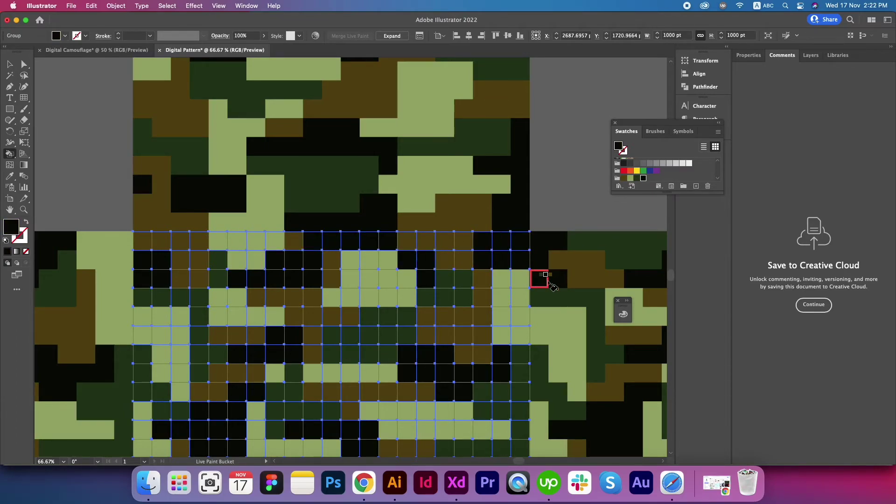
# Replace the outdated copy below the centre tile with a duplicate of the repainted centre tile, flush against its lower edge
pyautogui.scroll(-3, 136, 234)
pyautogui.click(9, 64)
pyautogui.click(82, 82)
pyautogui.click(234, 205)
pyautogui.scroll(-5, 240, 181)
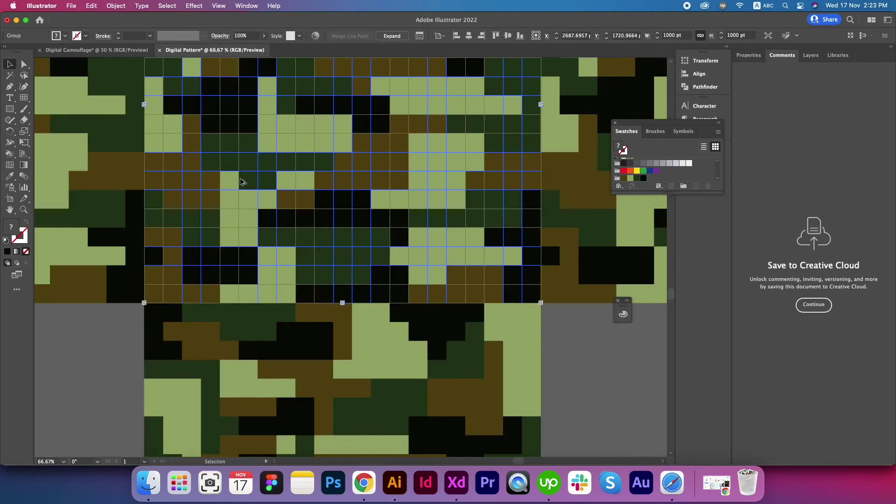
pyautogui.scroll(-3, 241, 177)
pyautogui.click(265, 250)
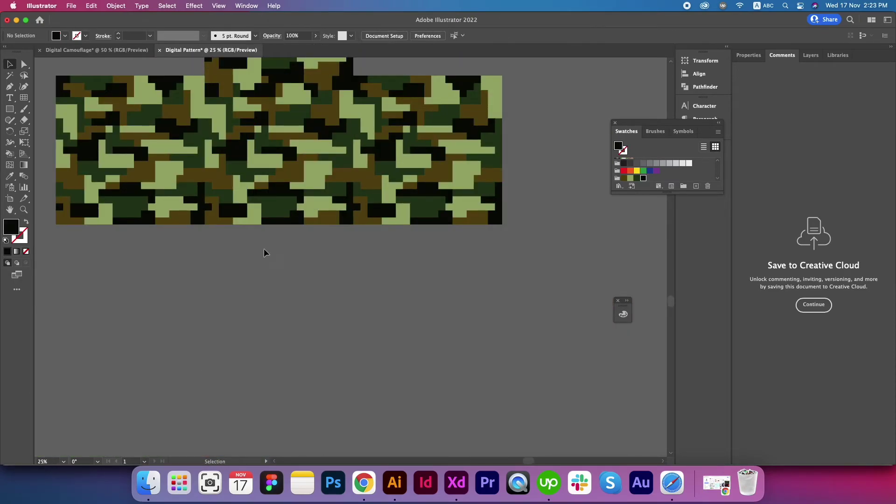
pyautogui.moveTo(265, 252); pyautogui.dragTo(301, 253)
pyautogui.click(398, 258)
pyautogui.moveTo(399, 259); pyautogui.dragTo(471, 327)
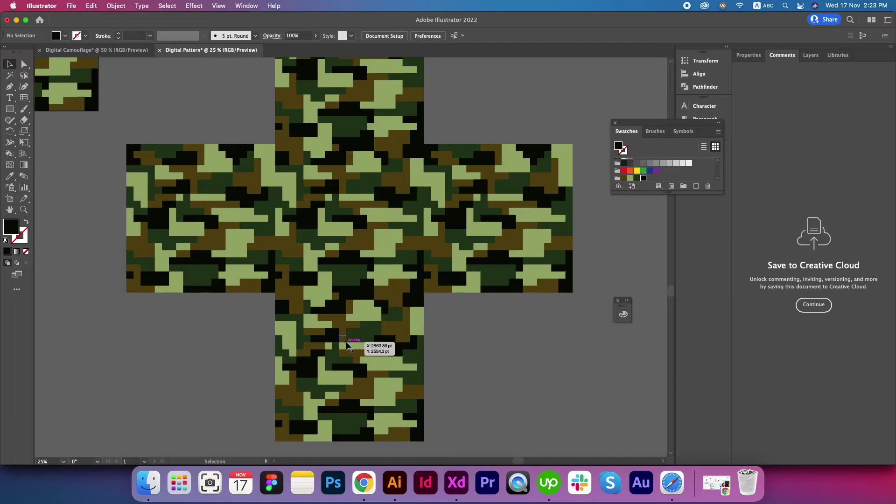
pyautogui.moveTo(498, 344); pyautogui.dragTo(448, 372)
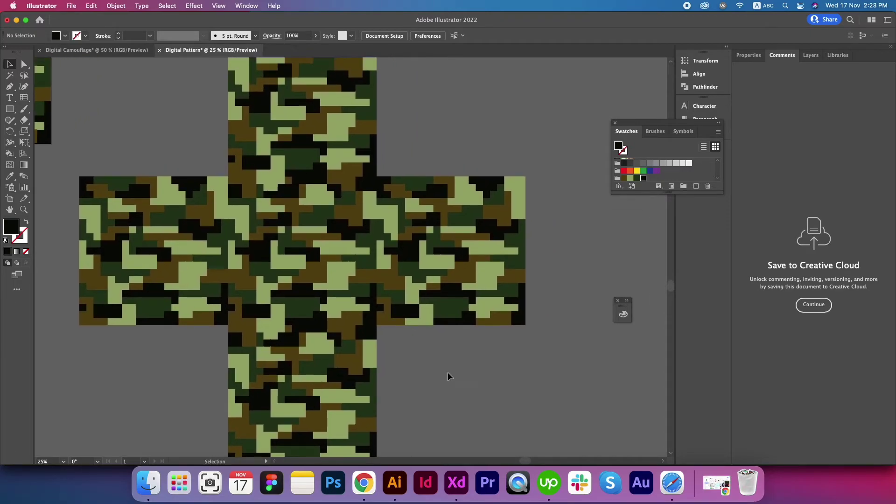
# Delete the outdated left and right copies and place a duplicate of the centre tile flush against its right side
pyautogui.click(450, 283)
pyautogui.press('Delete')
pyautogui.click(131, 292)
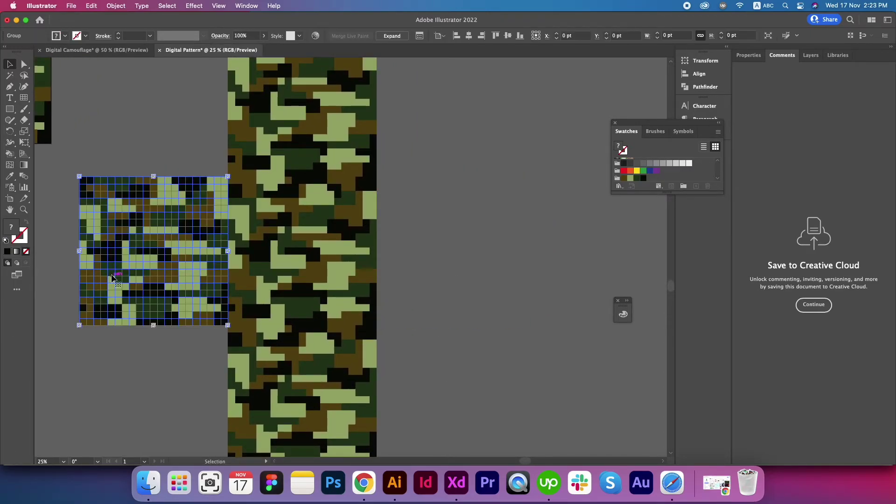
pyautogui.press('Delete')
pyautogui.moveTo(293, 418); pyautogui.dragTo(441, 283)
pyautogui.click(412, 162)
# Live Paint cells along the seam between the centre tile and its right-hand copy in dark green and black
pyautogui.click(344, 202)
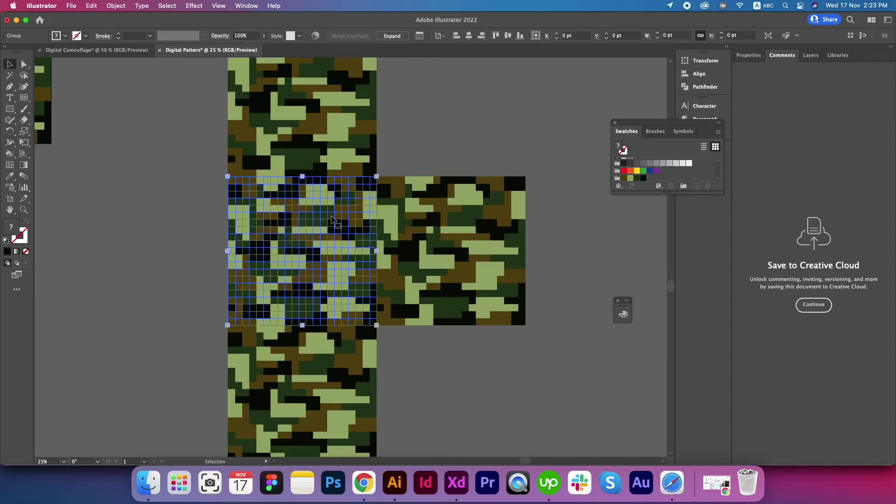
pyautogui.scroll(2, 401, 220)
pyautogui.press('k')
pyautogui.press('Left')
pyautogui.moveTo(360, 268); pyautogui.dragTo(360, 311)
pyautogui.press('Right')
pyautogui.moveTo(360, 353)
pyautogui.mouseDown()
pyautogui.moveTo(362, 367)
pyautogui.moveTo(374, 369)
pyautogui.mouseUp()
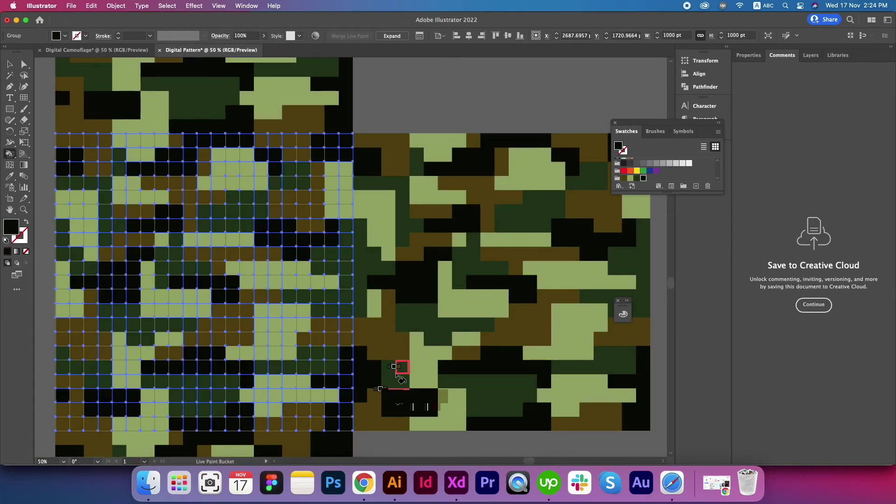
pyautogui.press('v')
pyautogui.press('super+minus')
pyautogui.press('super+minus')
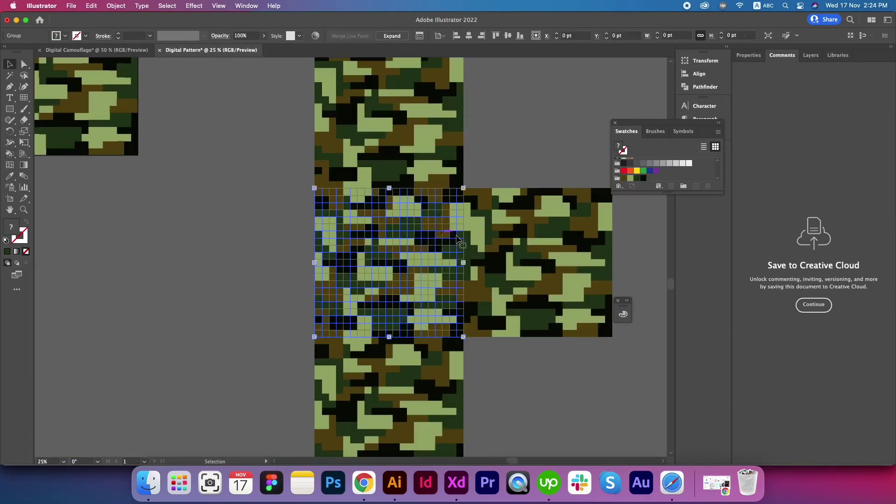
# Duplicate the centre tile 1000 pt to the right and repaint cells on the original's right edge light green and dark green
pyautogui.moveTo(458, 239); pyautogui.dragTo(607, 239)
pyautogui.press('k')
pyautogui.press('super+equal')
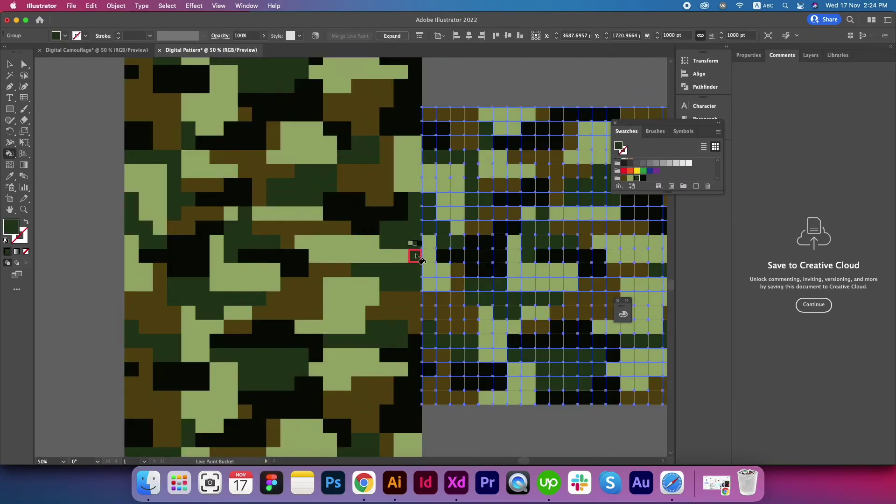
pyautogui.click(400, 256)
pyautogui.press('Left')
pyautogui.moveTo(415, 242); pyautogui.dragTo(401, 270)
pyautogui.press('Right')
pyautogui.press('Right')
pyautogui.press('Left')
pyautogui.moveTo(415, 142); pyautogui.dragTo(387, 156)
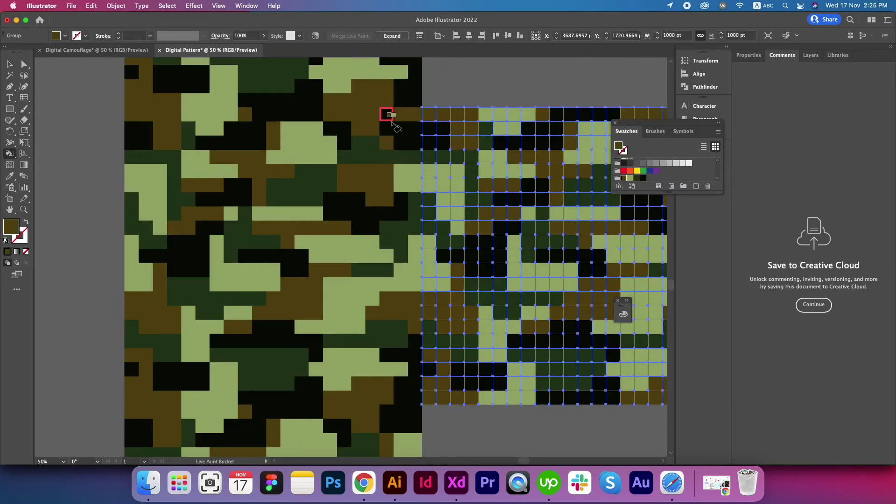
# Paint a top-row cell near the centre tile's right edge brown, and lower right-edge cells dark green and brown
pyautogui.click(390, 120)
pyautogui.press('Right')
pyautogui.press('Right')
pyautogui.click(415, 341)
pyautogui.press('Left')
pyautogui.press('Left')
pyautogui.moveTo(415, 355); pyautogui.dragTo(415, 369)
# Move the right-hand copy to the opposite side of the column of tiles, flush against the left edge
pyautogui.press('v')
pyautogui.press('super+minus')
pyautogui.press('super+minus')
pyautogui.moveTo(598, 184); pyautogui.dragTo(304, 184)
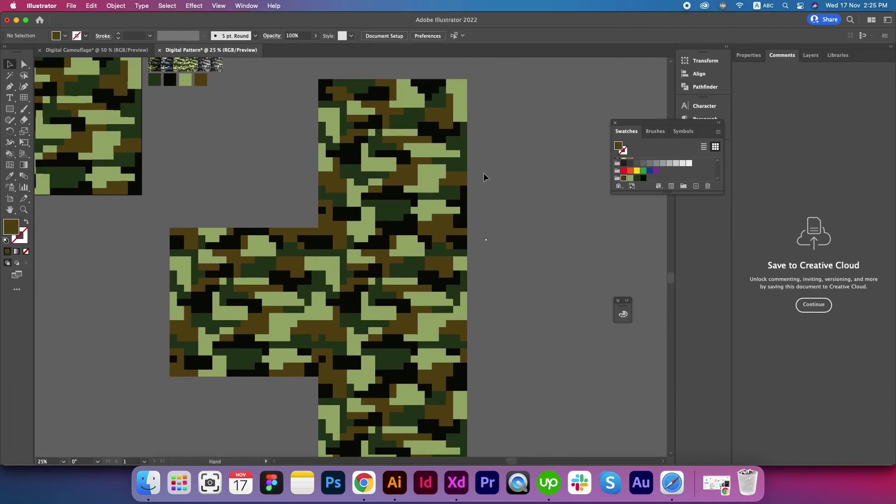
# Delete the copies to the left of, below and above the centre tile, keeping only the refined tile
pyautogui.press('super+minus')
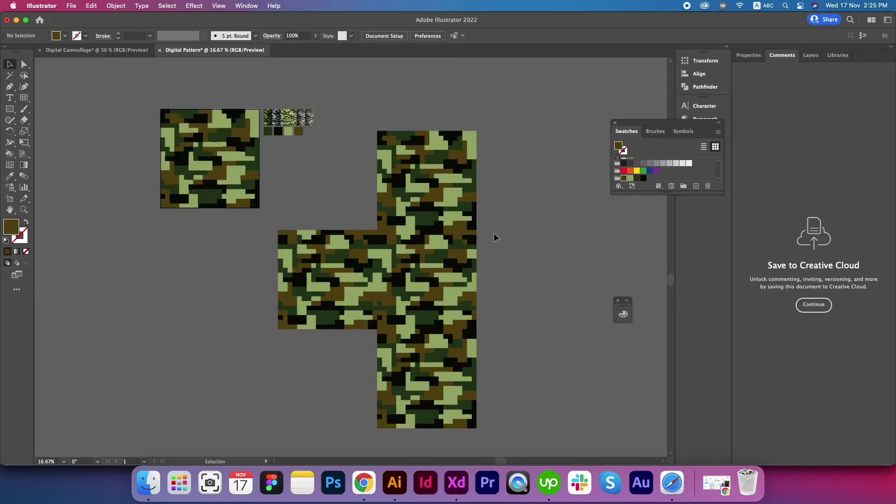
pyautogui.click(359, 308)
pyautogui.keyDown('shift'); pyautogui.click(411, 364); pyautogui.keyUp('shift')
pyautogui.keyDown('shift'); pyautogui.click(423, 191); pyautogui.keyUp('shift')
pyautogui.press('Delete')
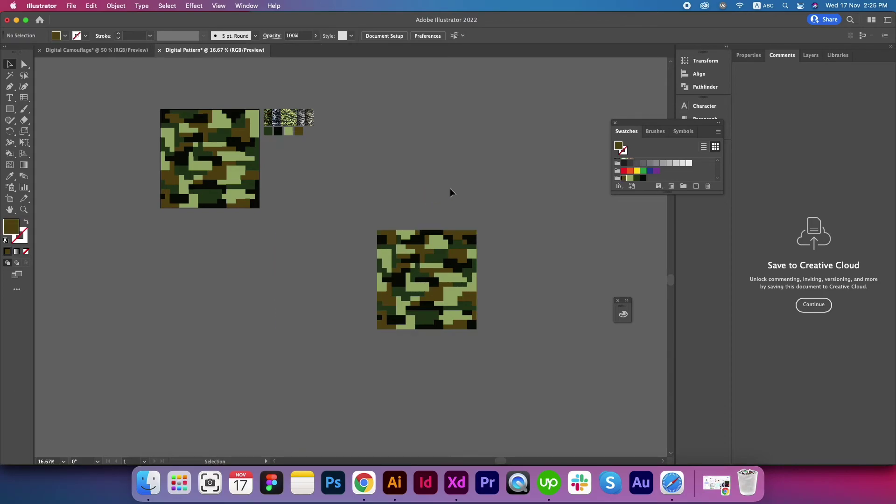
# Select the refined camouflage tile and make a new pattern from it
pyautogui.moveTo(345, 213); pyautogui.dragTo(517, 376)
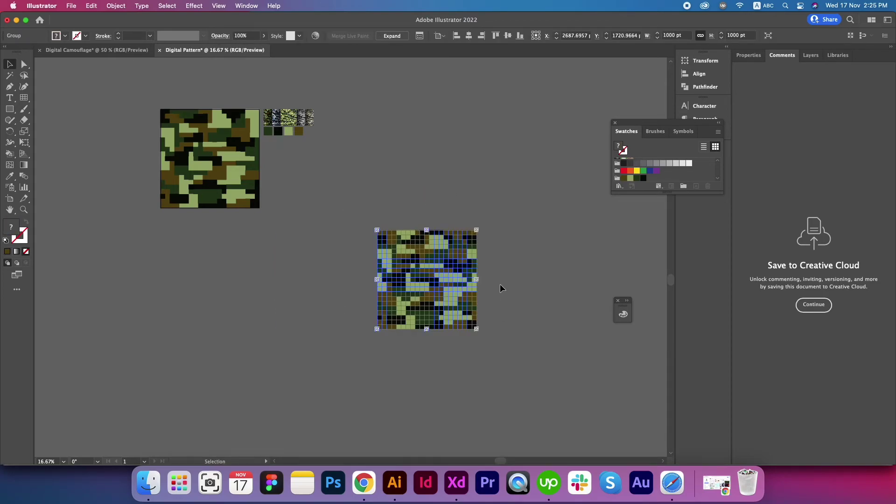
pyautogui.hscroll(3, 504, 282)
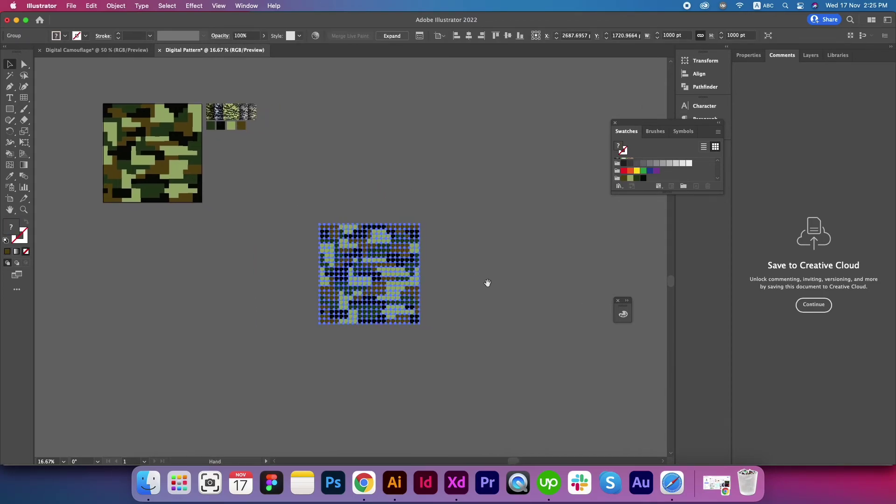
pyautogui.click(619, 303)
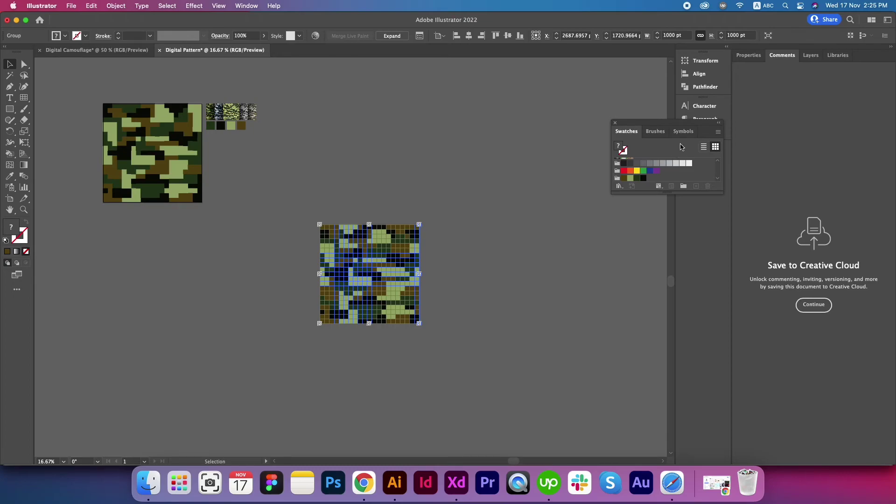
pyautogui.click(419, 176)
pyautogui.moveTo(452, 352); pyautogui.dragTo(450, 351)
pyautogui.click(71, 6)
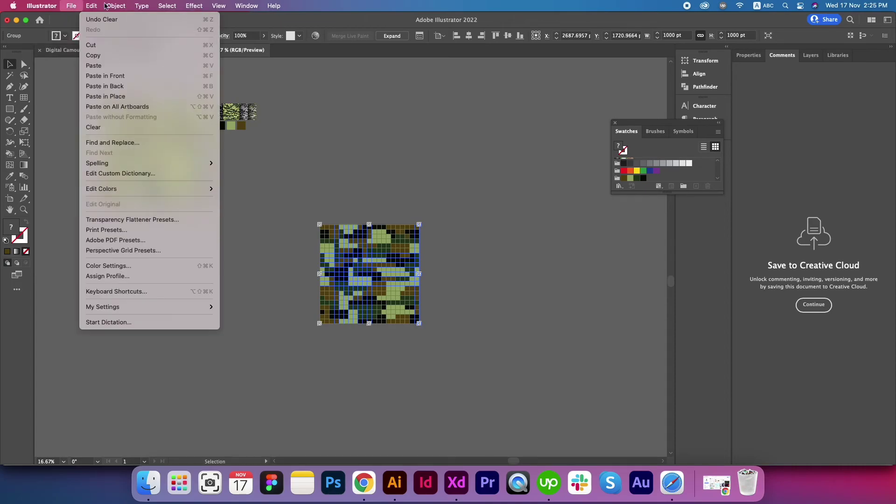
pyautogui.moveTo(116, 5)
pyautogui.moveTo(185, 264)
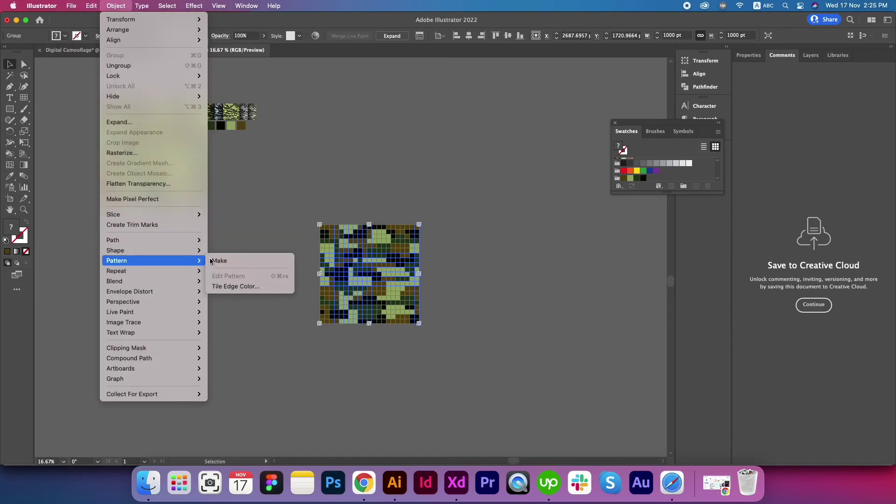
pyautogui.click(222, 261)
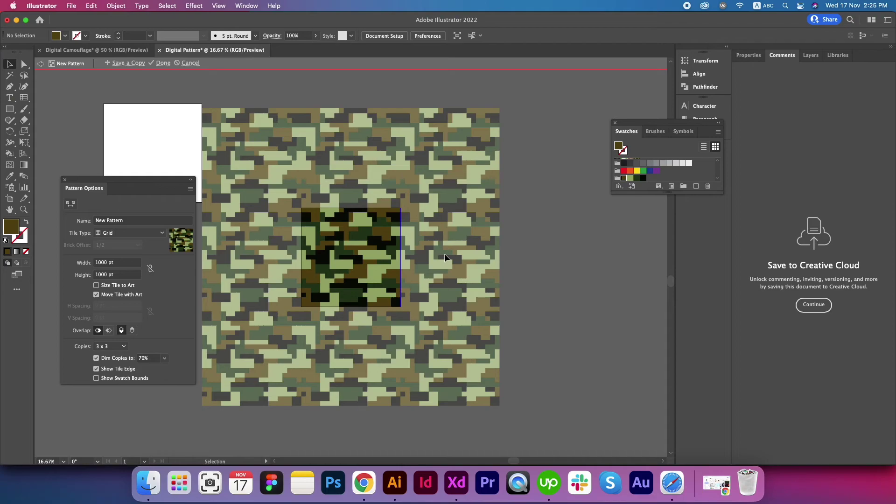
# Try the Brick by Column tile type, switch the pattern to Brick by Row, and finish editing the pattern
pyautogui.click(130, 233)
pyautogui.click(133, 263)
pyautogui.click(130, 233)
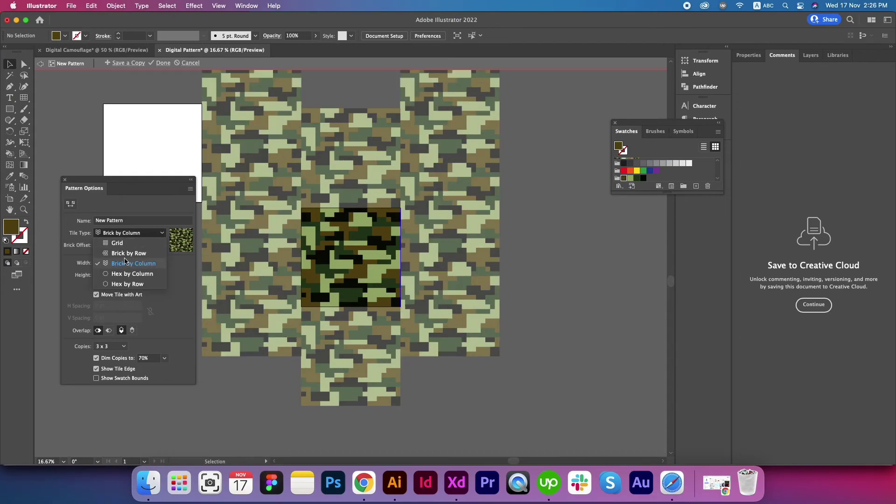
pyautogui.click(127, 254)
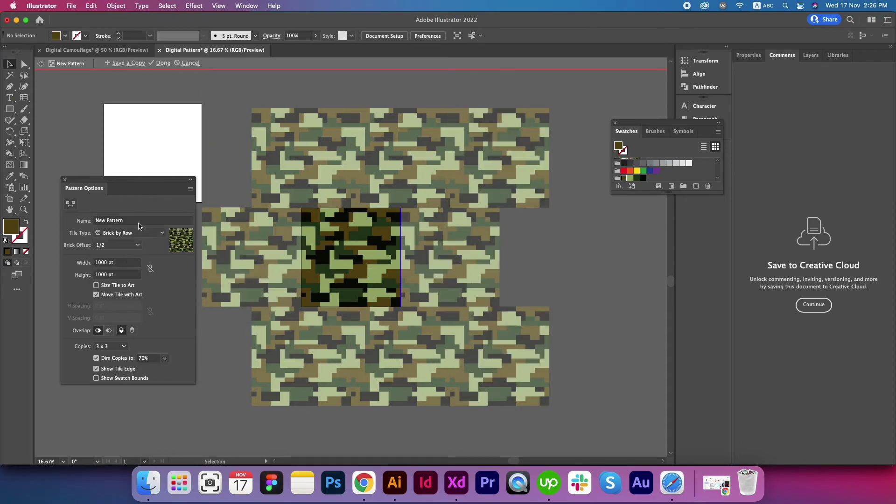
pyautogui.click(162, 63)
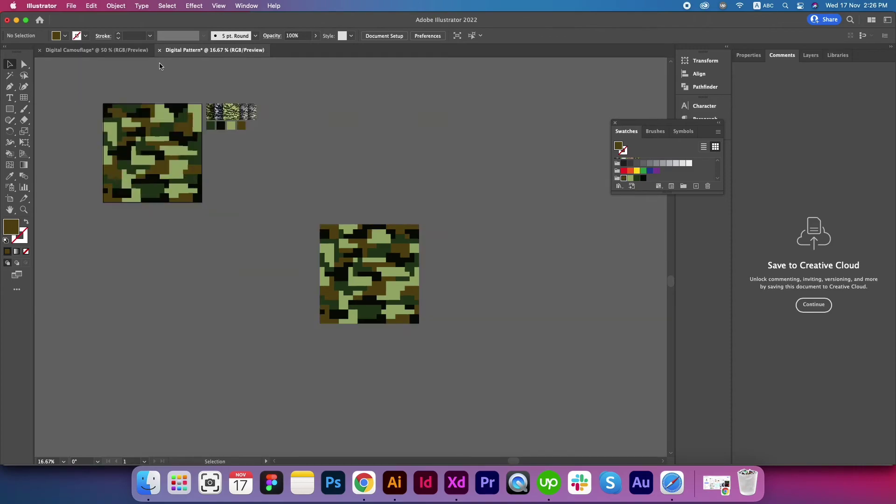
# Draw a rectangle about 3771 by 2814 pt in the empty area above and to the right of the refined tile
pyautogui.click(10, 111)
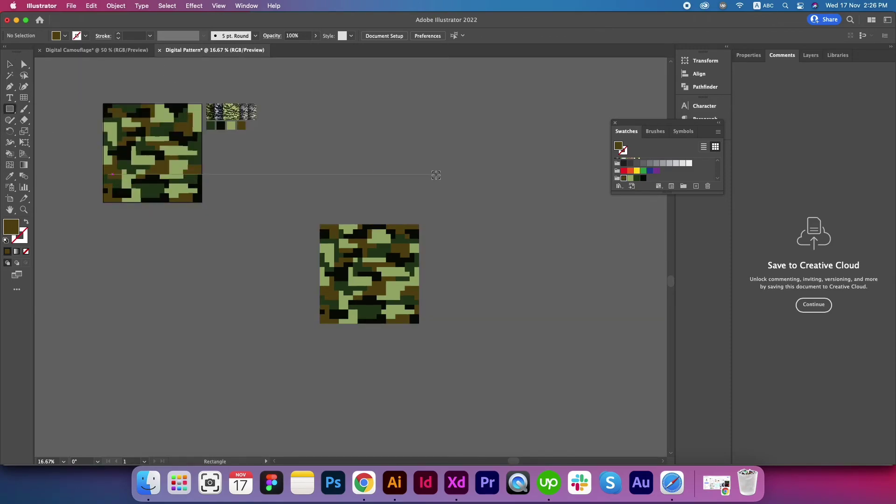
pyautogui.scroll(2, 436, 174)
pyautogui.scroll(-2, 436, 175)
pyautogui.moveTo(466, 159); pyautogui.dragTo(304, 192)
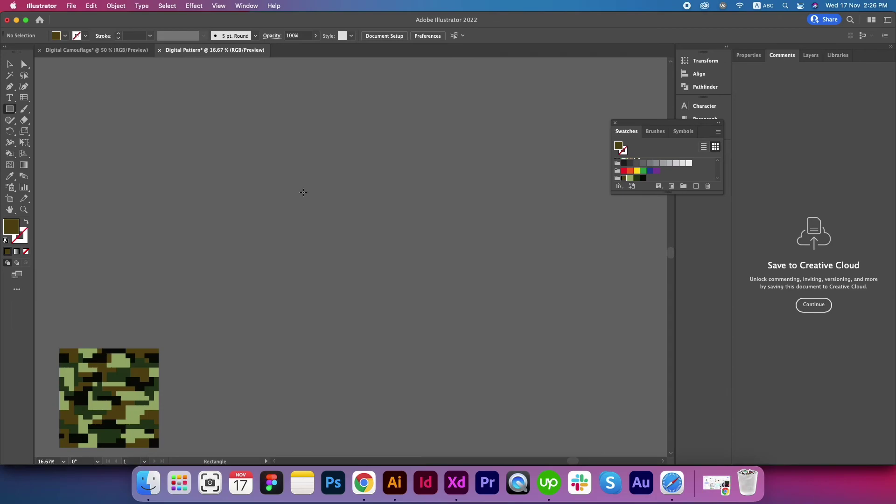
pyautogui.moveTo(242, 97); pyautogui.dragTo(615, 377)
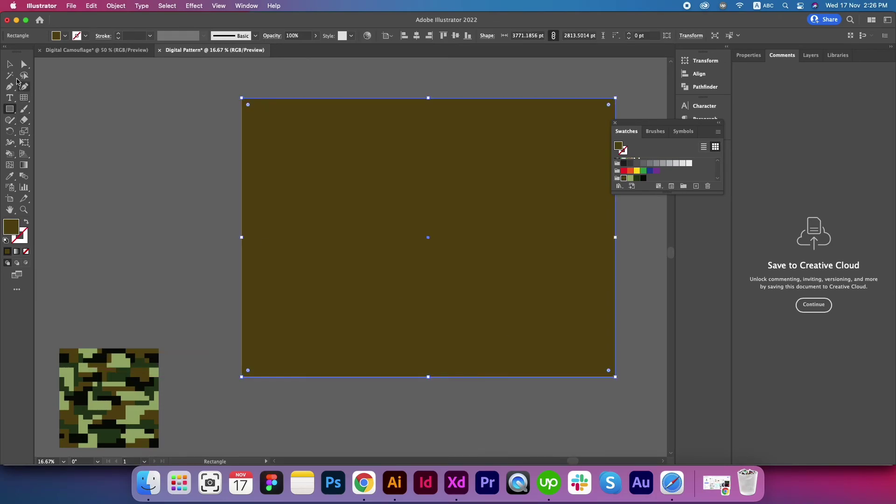
# Fill the large brown rectangle with the New Pattern swatch
pyautogui.click(11, 64)
pyautogui.hscroll(5, 84, 128)
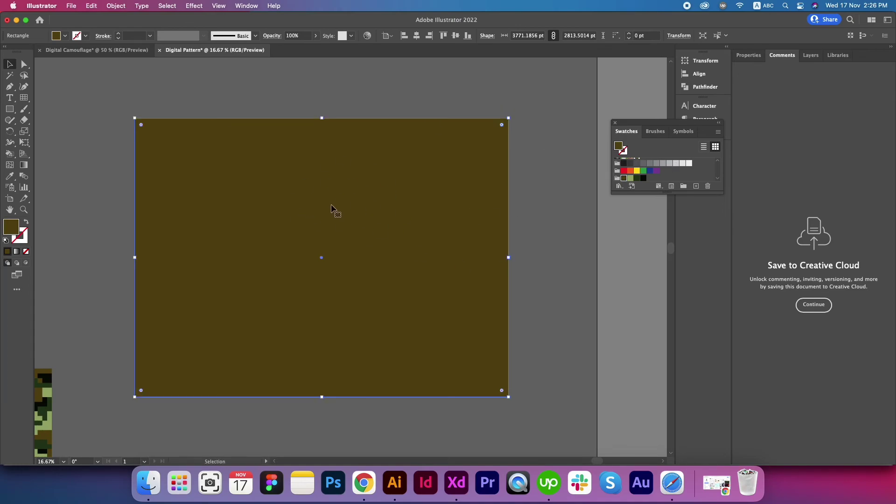
pyautogui.scroll(3, 694, 174)
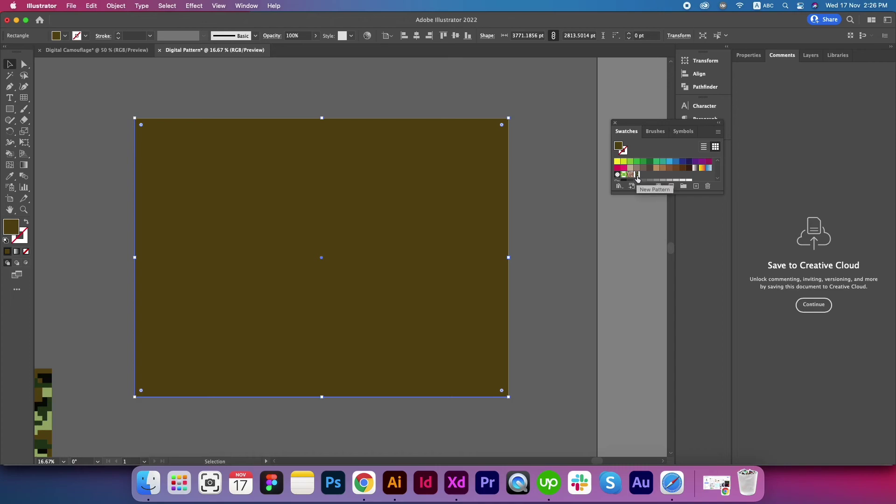
pyautogui.moveTo(638, 179); pyautogui.dragTo(331, 234)
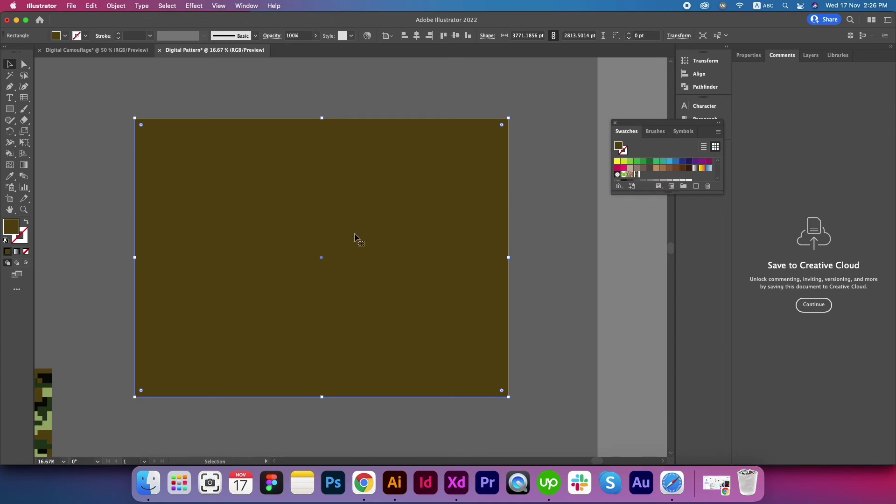
pyautogui.click(638, 176)
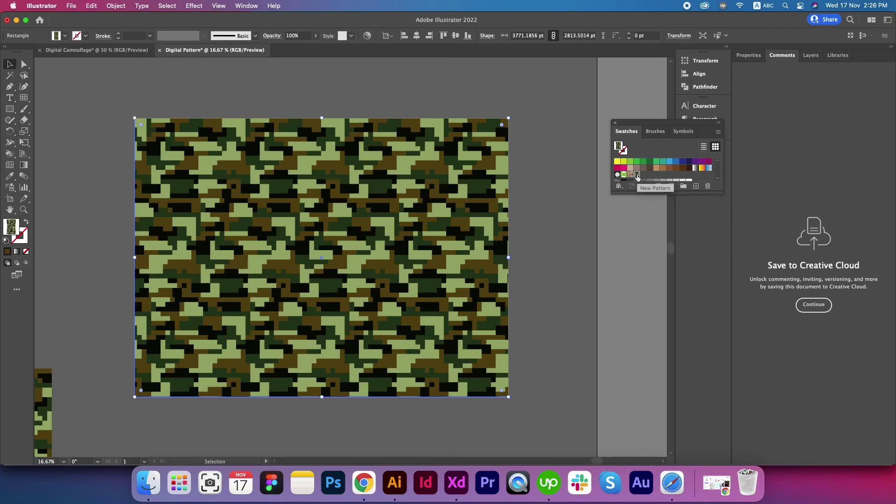
# Examine the repeat and seams of the pattern-filled rectangle both close up and from a distance
pyautogui.click(531, 192)
pyautogui.press('super+minus')
pyautogui.press('super+minus')
pyautogui.press('super+minus')
pyautogui.press('super+minus')
pyautogui.press('super+minus')
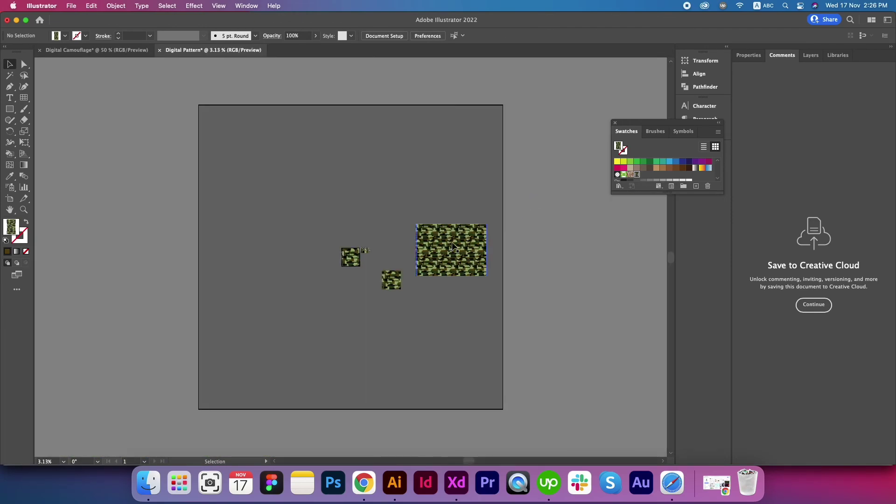
pyautogui.click(453, 246)
pyautogui.press('super+equal')
pyautogui.press('super+equal')
pyautogui.press('super+equal')
pyautogui.press('super+equal')
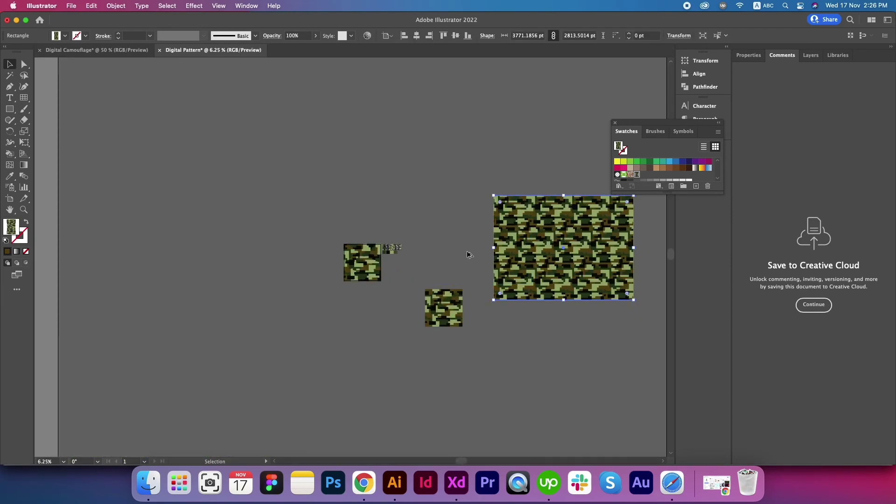
pyautogui.moveTo(488, 240); pyautogui.dragTo(203, 235)
pyautogui.press('super+equal')
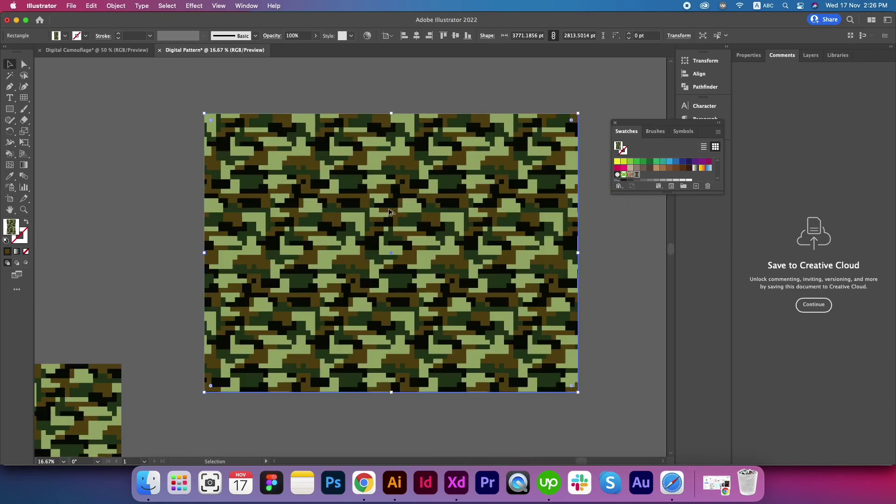
pyautogui.click(582, 217)
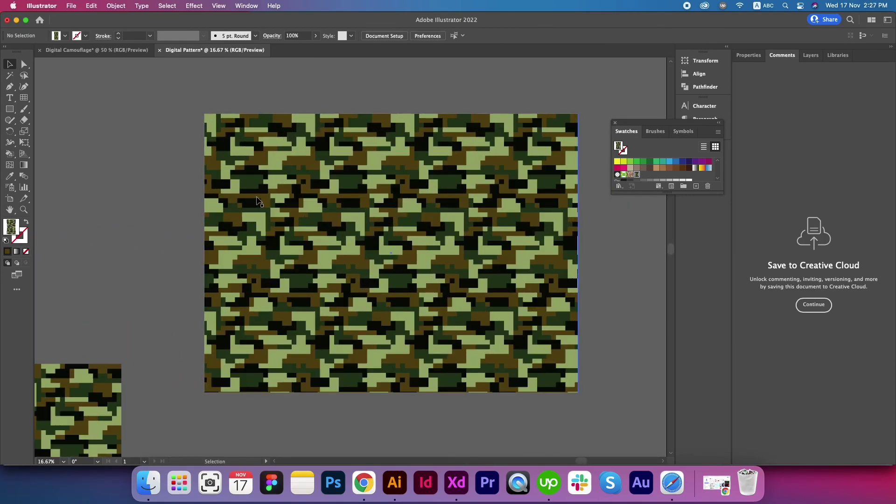
pyautogui.press('super+minus')
pyautogui.press('super+minus')
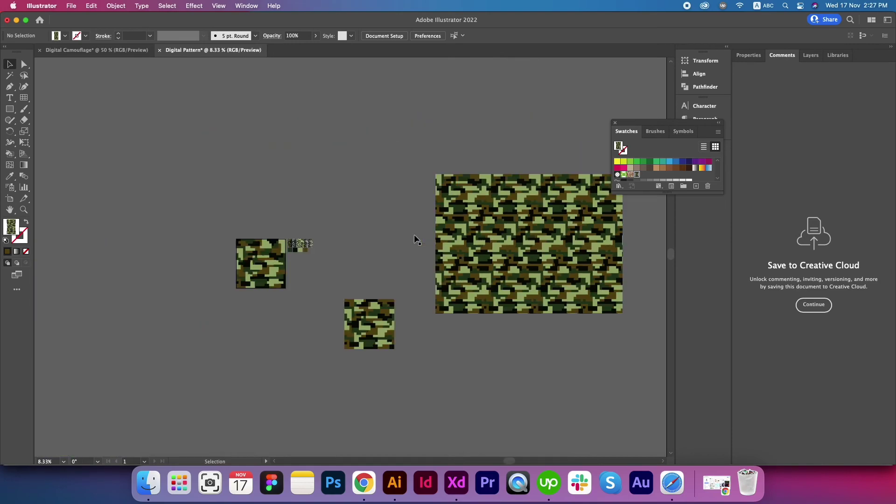
# Build a 3 by 3 block from copies of the refined camouflage tile and place it below and left of the original tile
pyautogui.moveTo(409, 278); pyautogui.dragTo(441, 206)
pyautogui.moveTo(407, 251); pyautogui.dragTo(405, 251)
pyautogui.moveTo(363, 284); pyautogui.dragTo(385, 304)
pyautogui.scroll(2, 189, 332)
pyautogui.moveTo(449, 249); pyautogui.dragTo(247, 155)
pyautogui.moveTo(198, 200); pyautogui.dragTo(398, 201)
pyautogui.click(477, 186)
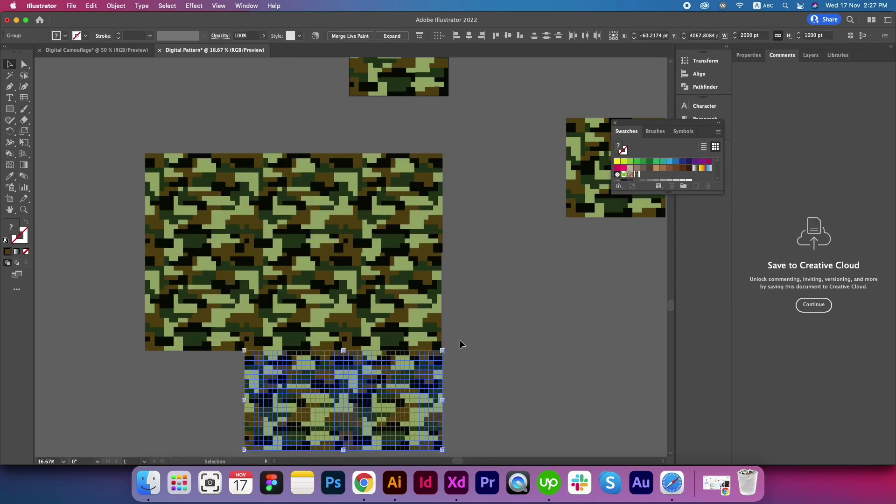
pyautogui.moveTo(366, 397)
pyautogui.mouseDown()
pyautogui.moveTo(324, 399)
pyautogui.moveTo(366, 395)
pyautogui.mouseUp()
pyautogui.moveTo(415, 280); pyautogui.dragTo(218, 379)
pyautogui.scroll(5, 218, 378)
pyautogui.moveTo(315, 358)
pyautogui.mouseDown()
pyautogui.moveTo(282, 383)
pyautogui.moveTo(316, 358)
pyautogui.mouseUp()
pyautogui.scroll(5, 234, 290)
pyautogui.scroll(-10, 235, 290)
pyautogui.click(323, 363)
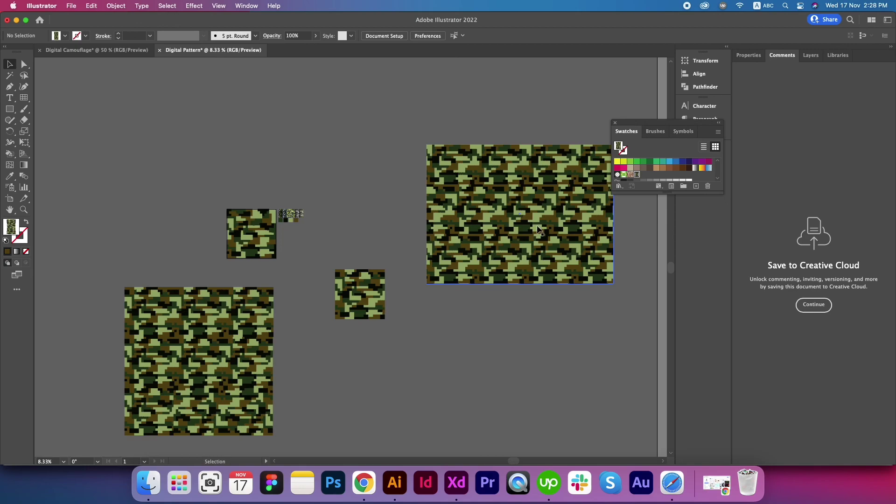
pyautogui.moveTo(257, 436); pyautogui.dragTo(284, 442)
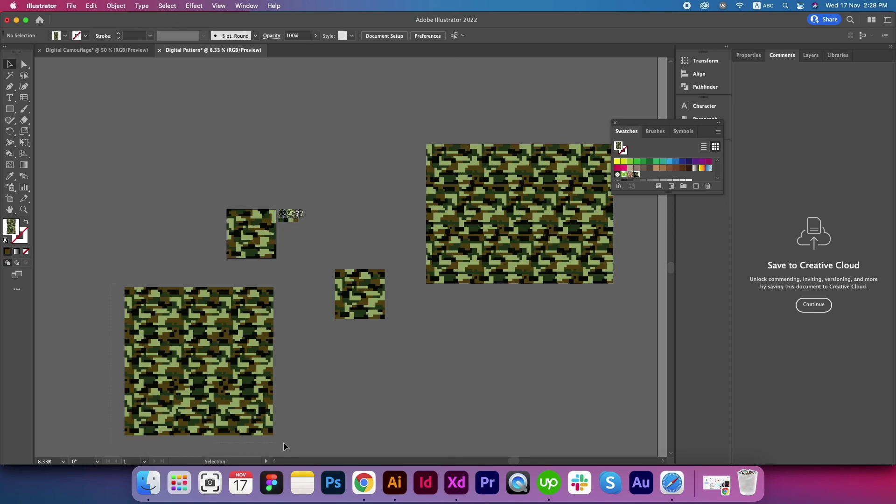